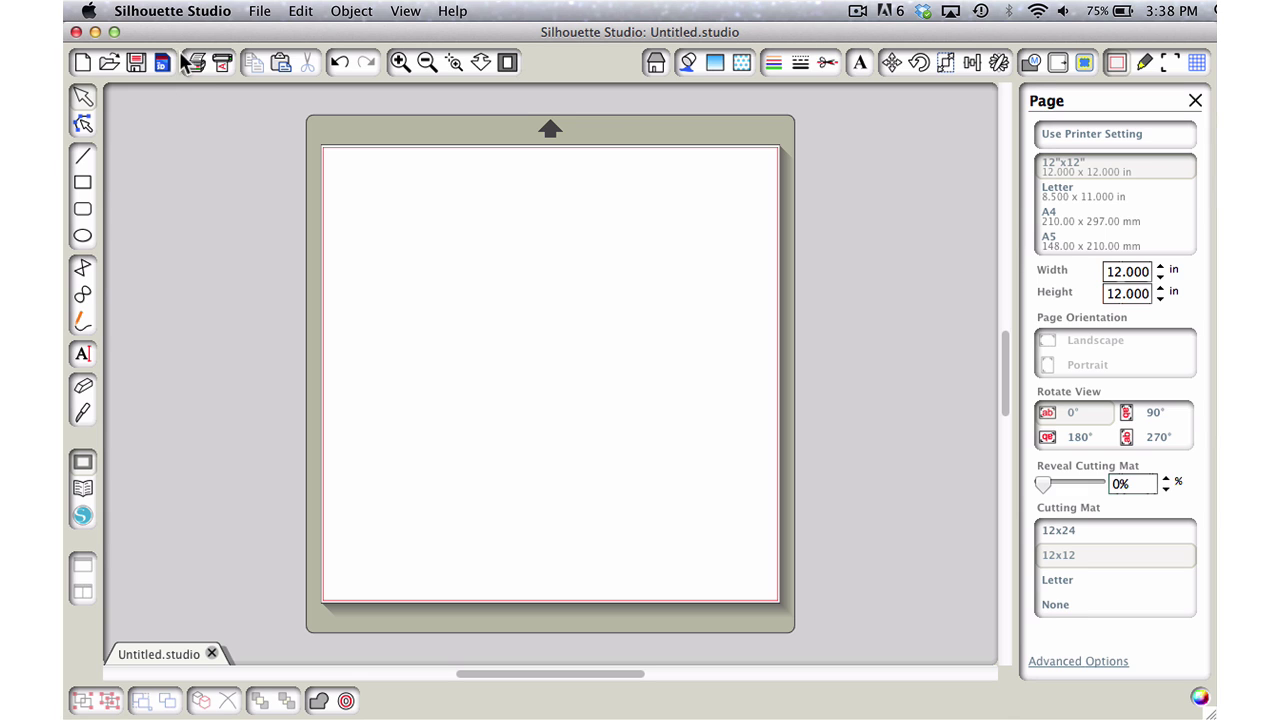
- Draw a long thin rectangle across the page with the Rectangle tool
click(83, 188)
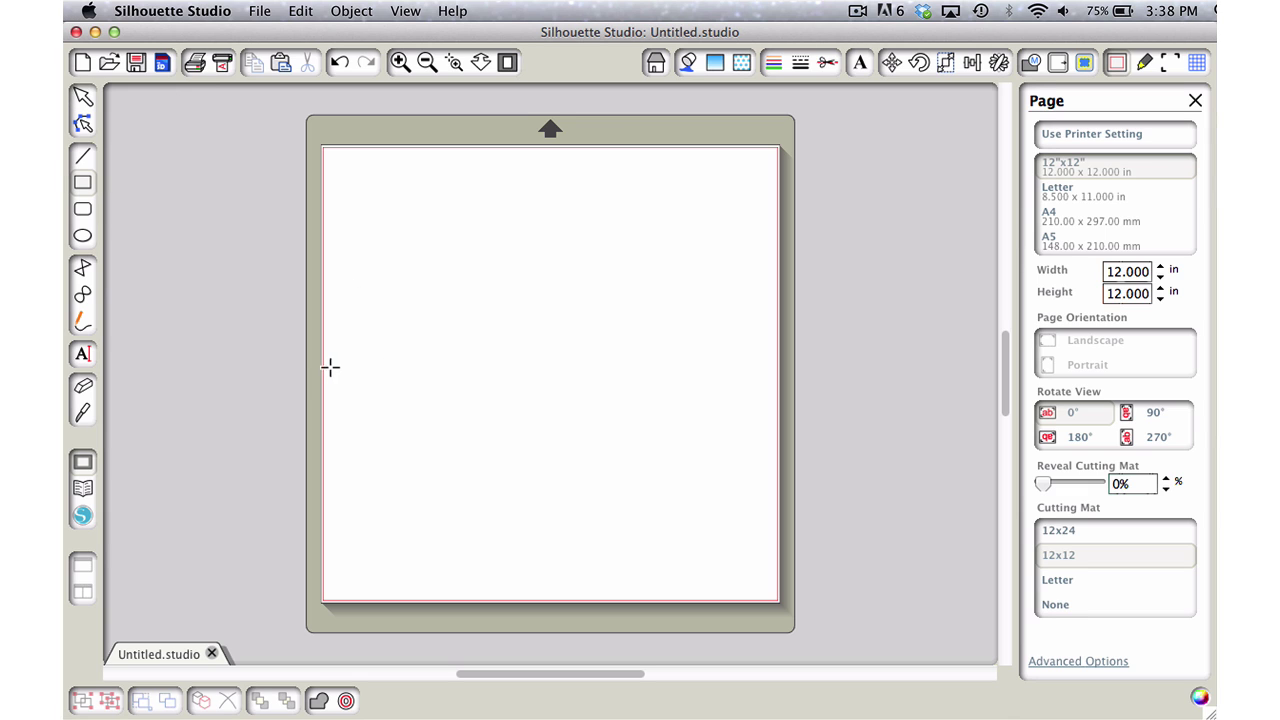
mouse_move(322, 364)
mouse_down()
mouse_move(714, 360)
mouse_move(775, 372)
mouse_up()
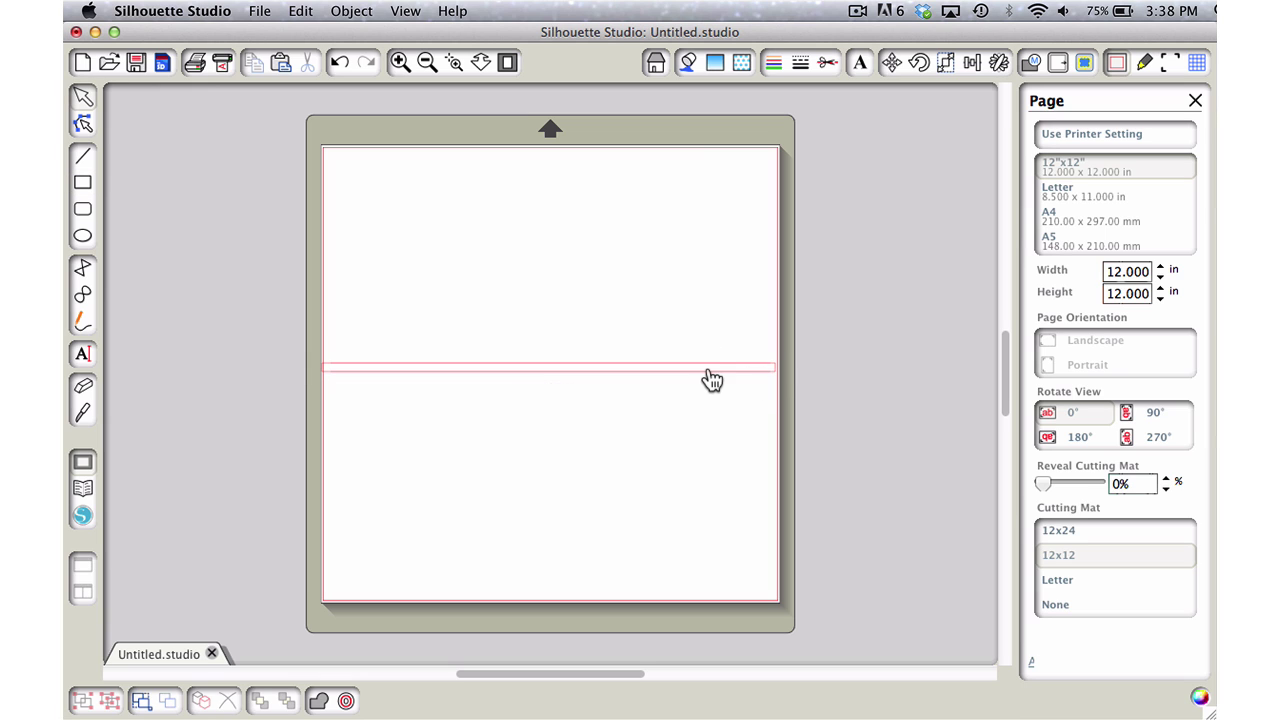
click(711, 367)
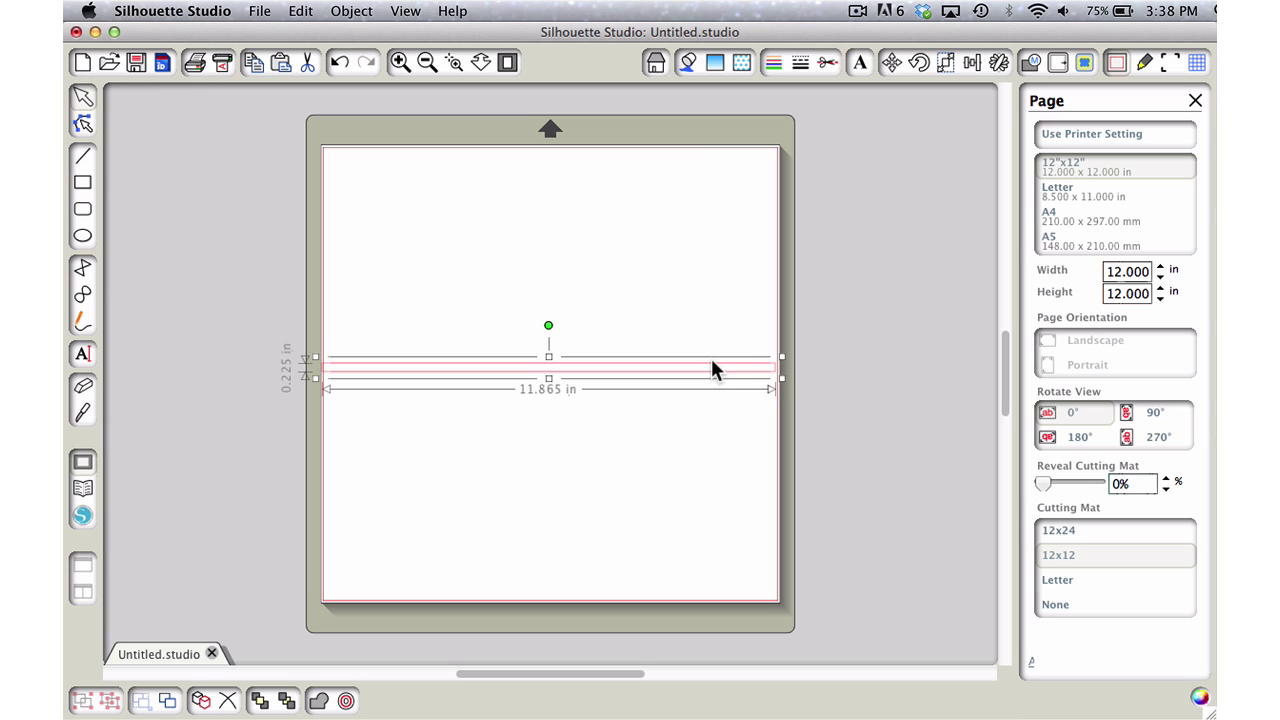
- Scale the rectangle to 12 in wide by 0.125 in tall
click(947, 66)
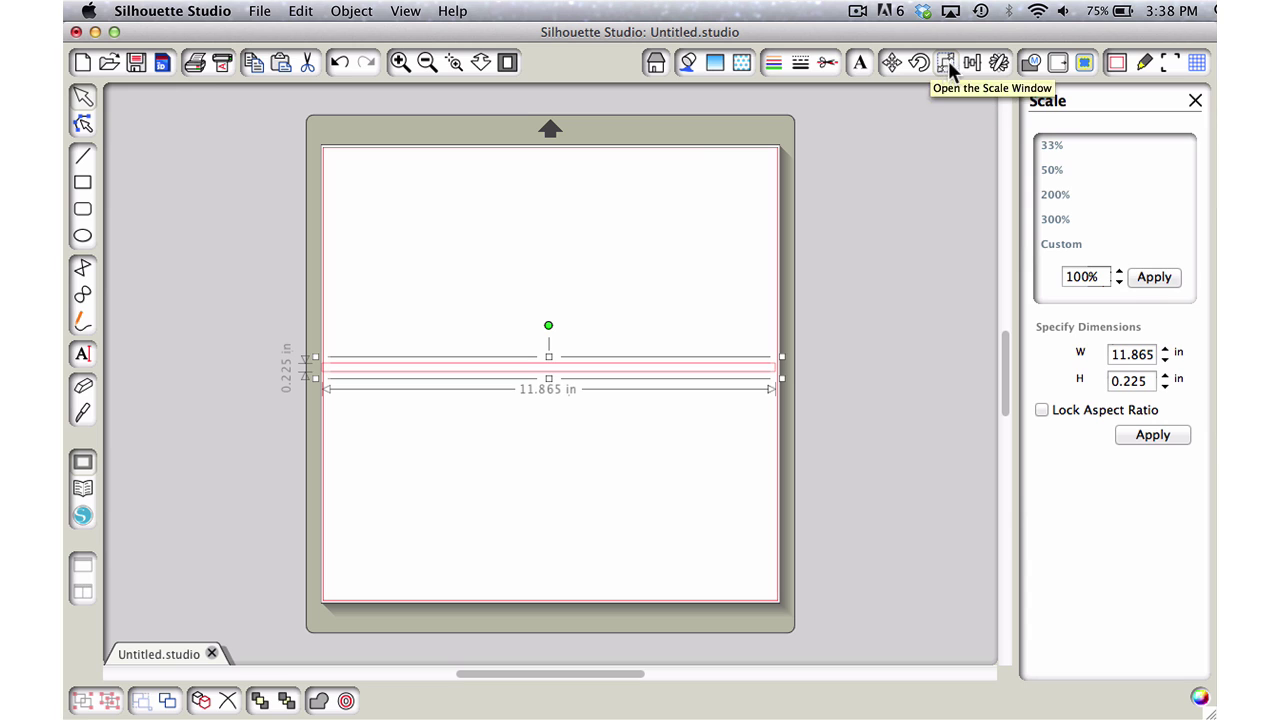
double_click(1133, 358)
text(12)
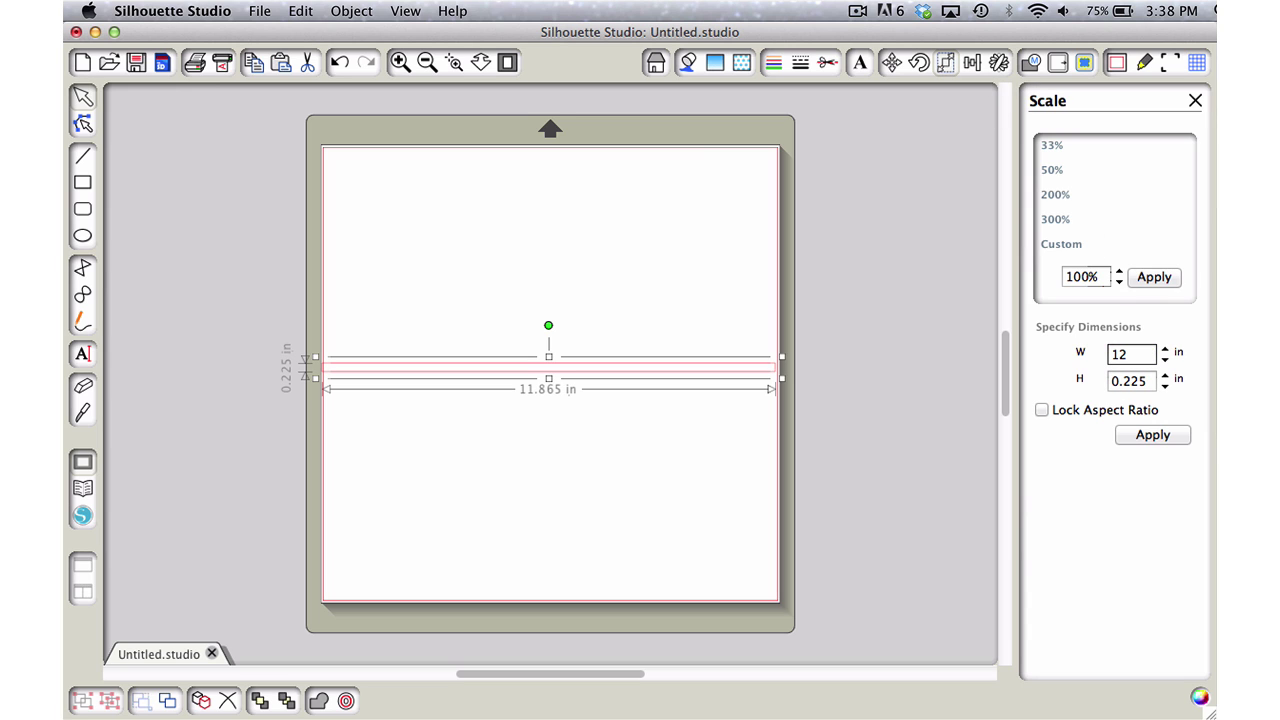
double_click(1131, 380)
text(.125)
click(1156, 435)
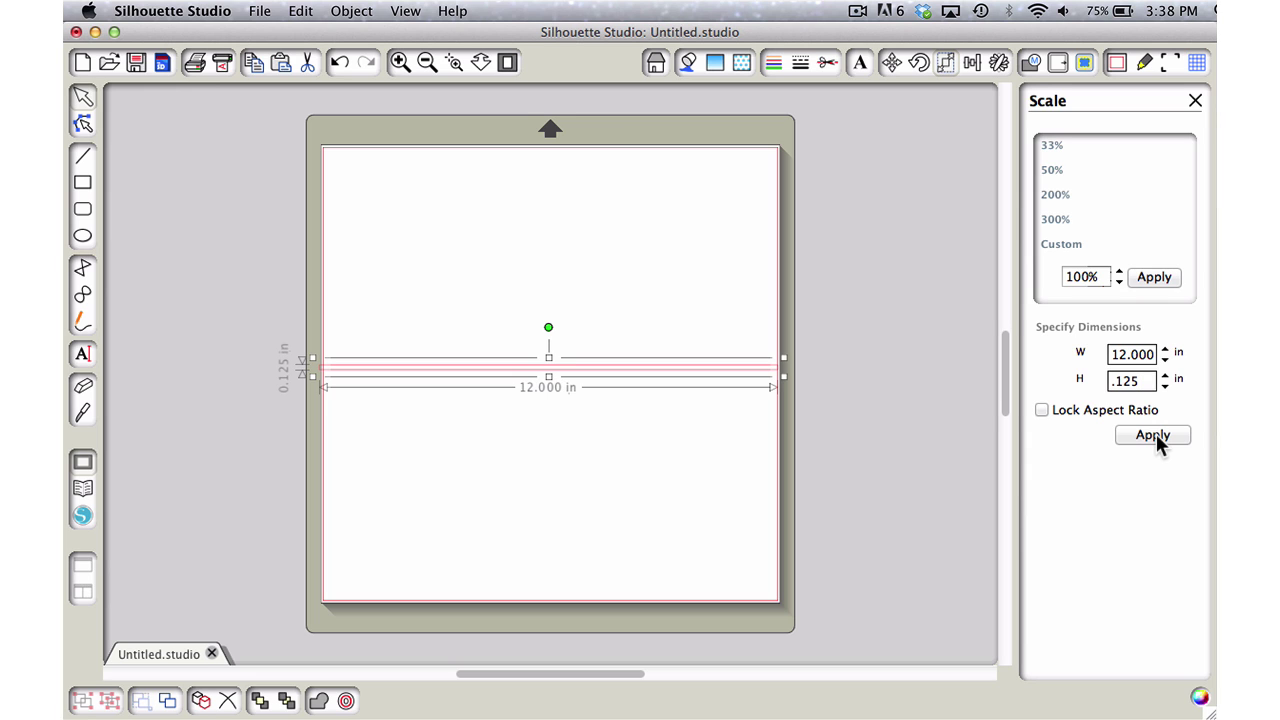
click(1156, 434)
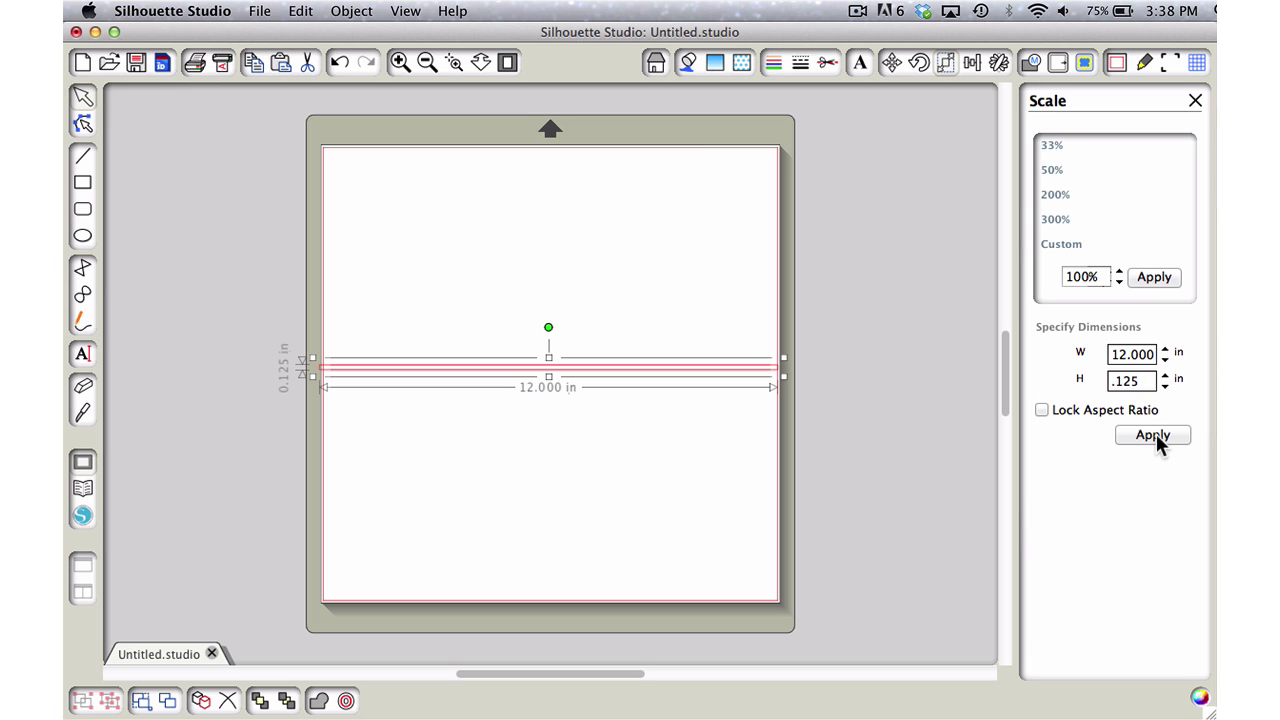
- Duplicate the 12 in strip and select all three stacked stripes together
click(740, 364)
key(Down)
key(Down)
click(841, 285)
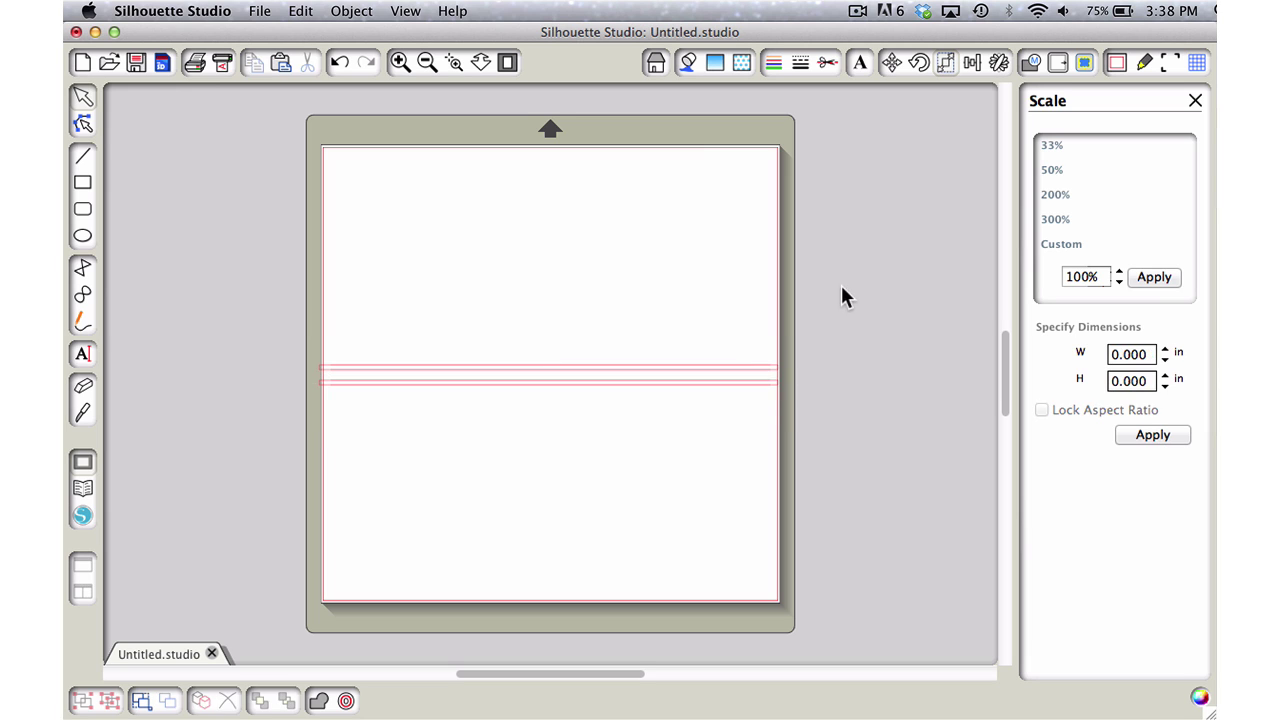
click(760, 381)
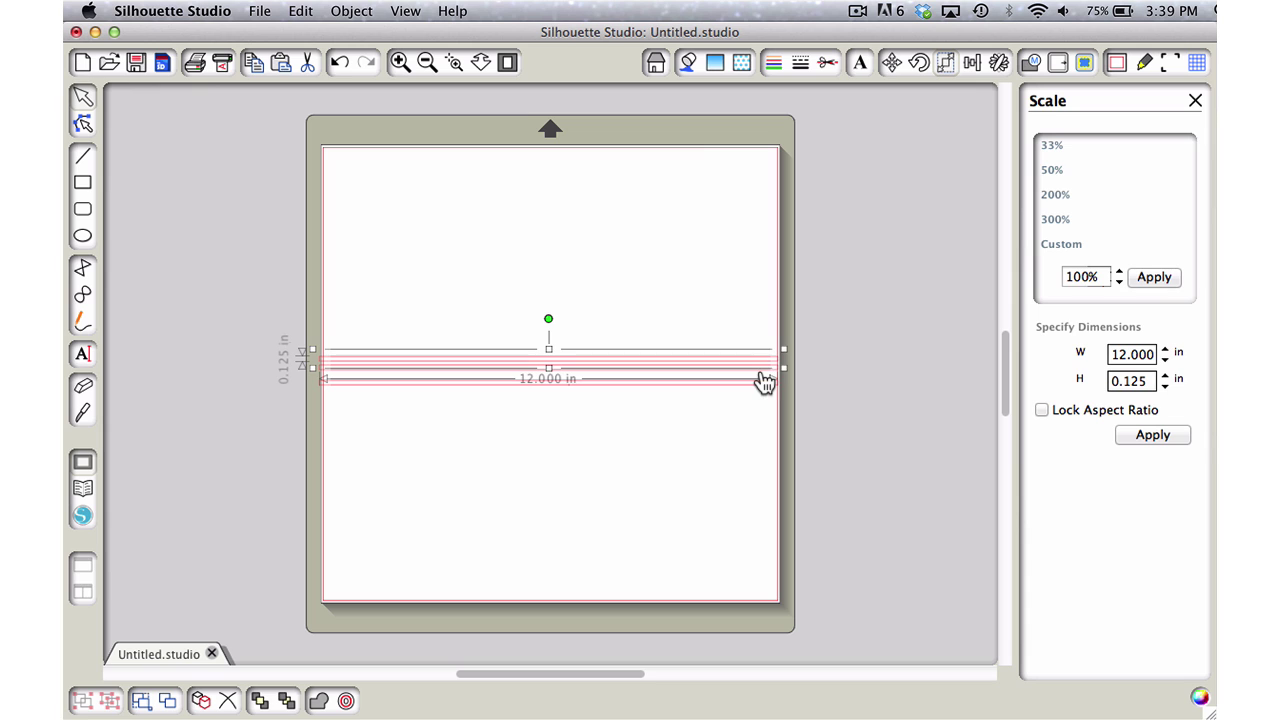
click(827, 328)
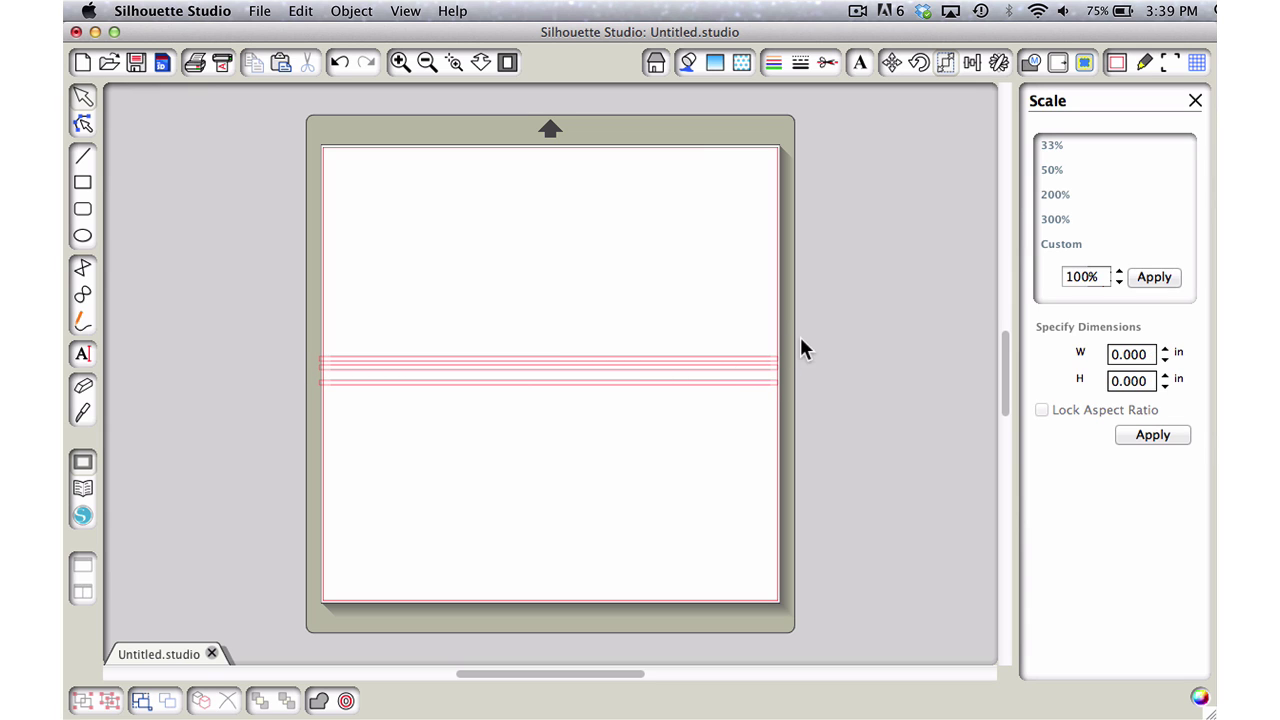
click(779, 372)
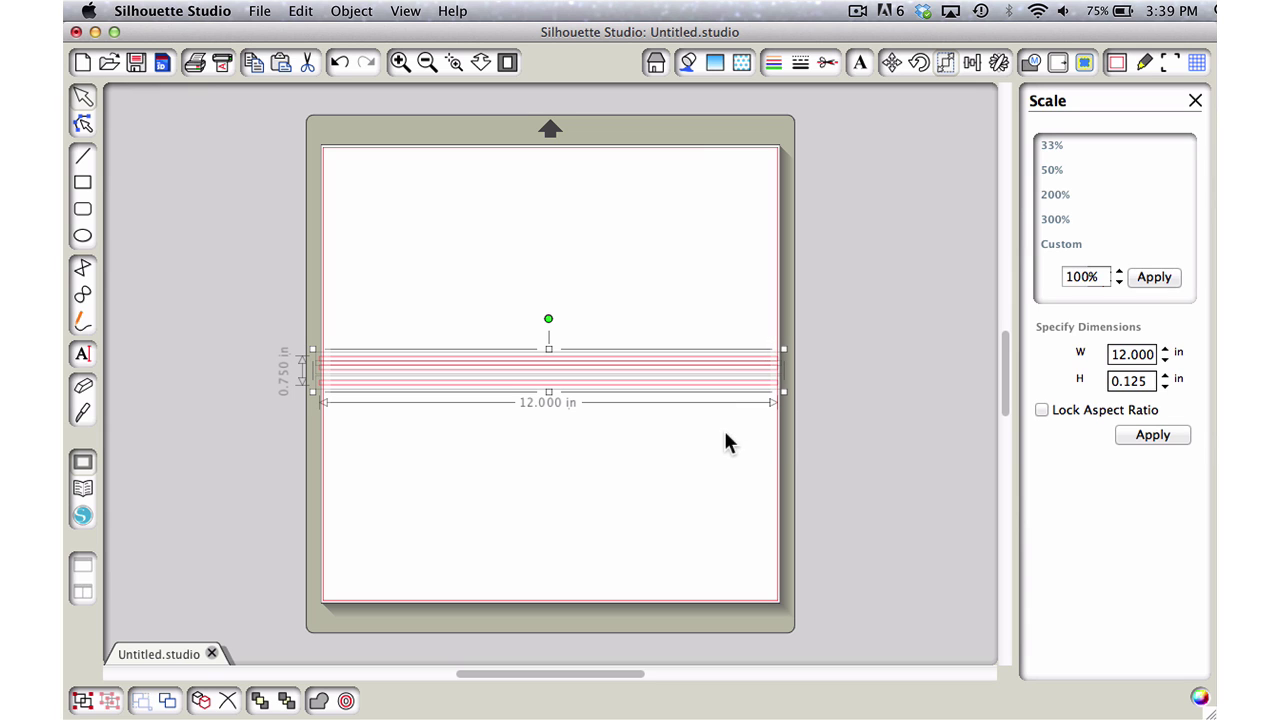
- Space the three stripes evenly with Space Vertically in the Align panel
click(971, 61)
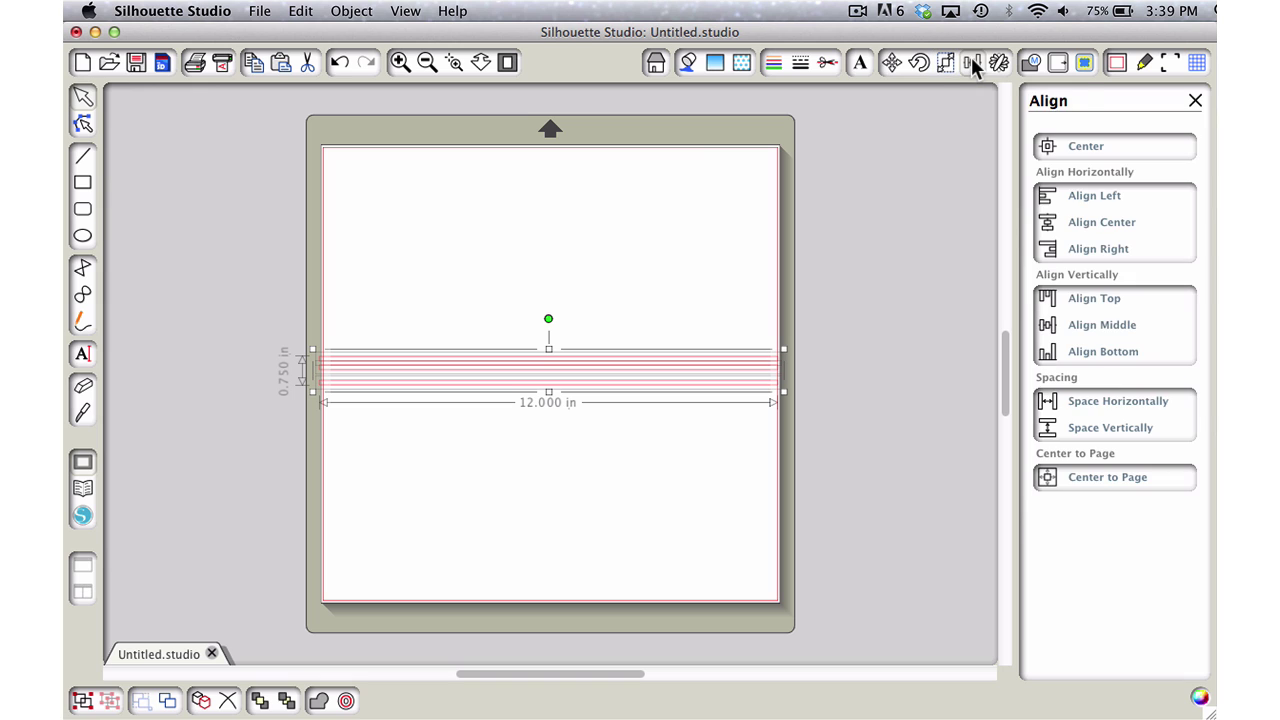
click(1101, 423)
click(399, 62)
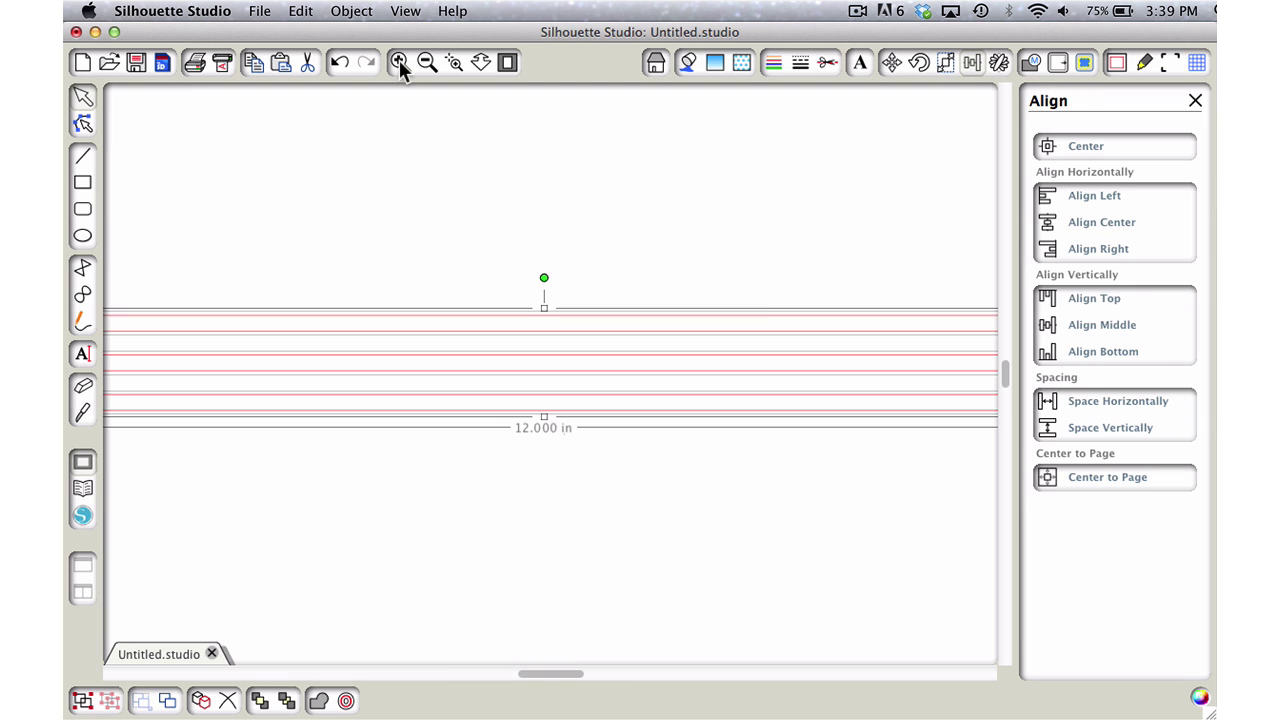
click(433, 570)
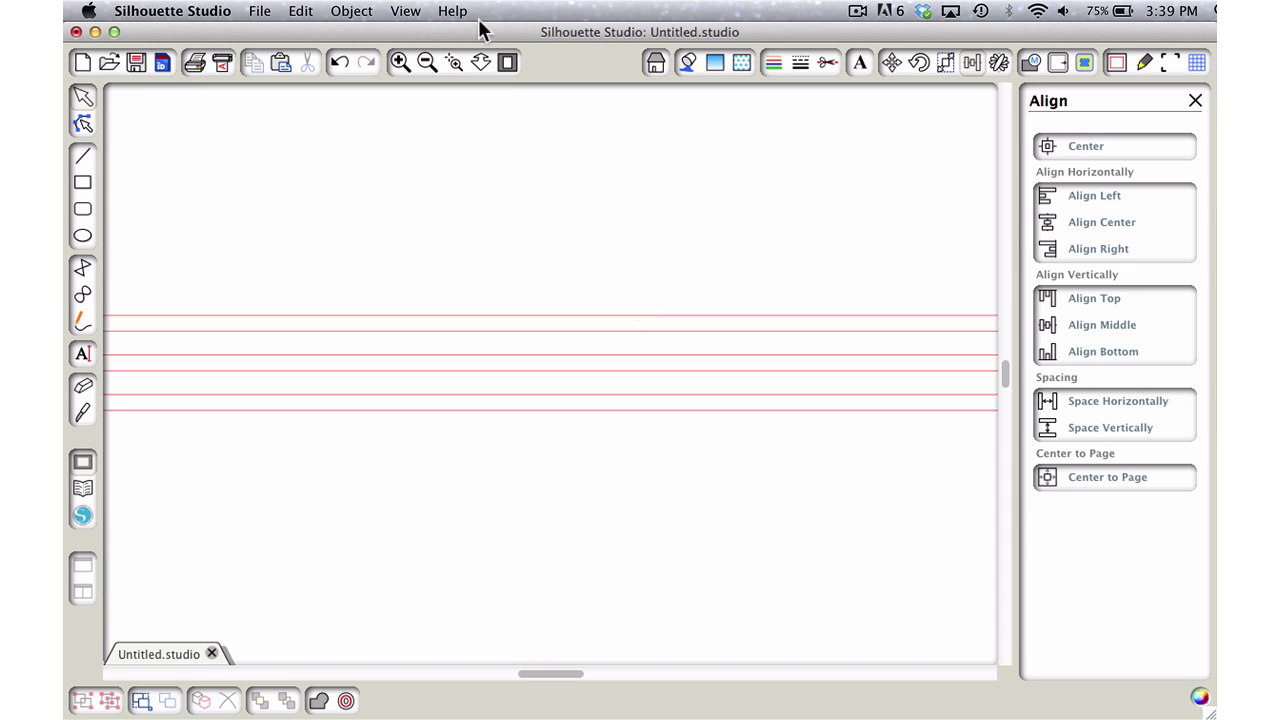
click(424, 63)
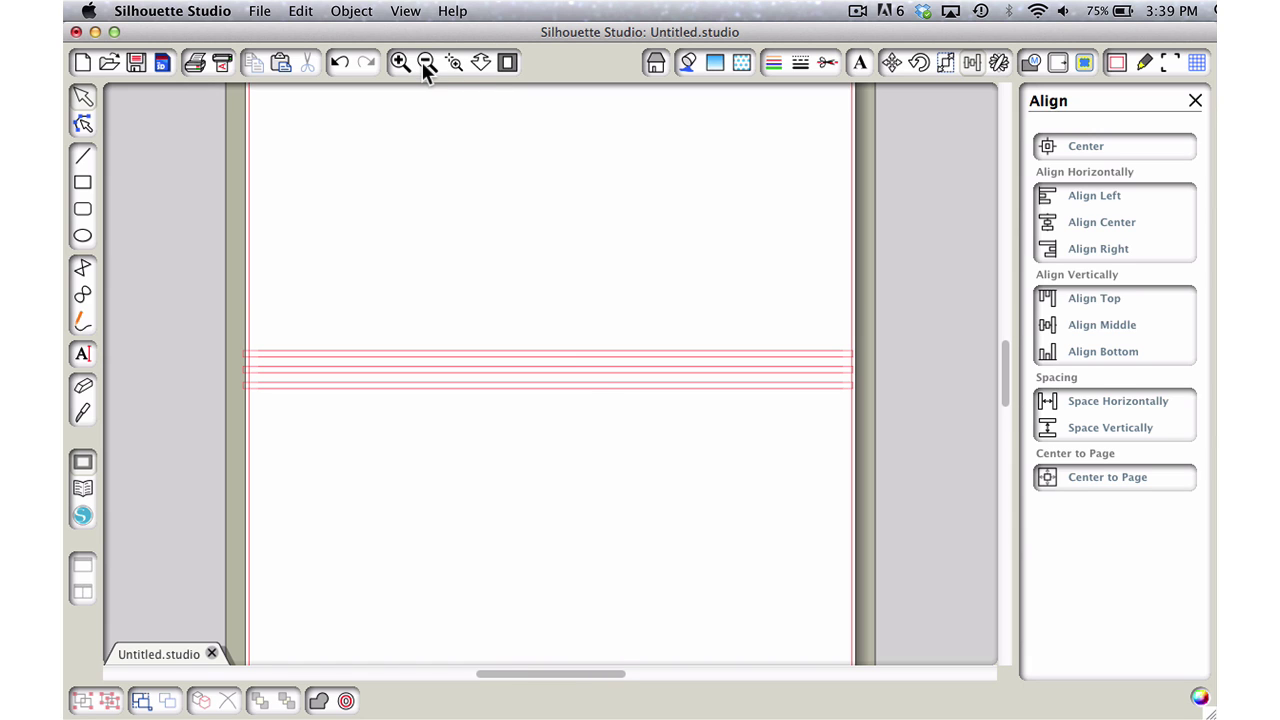
- Nudge two individual stripes slightly upward into place
click(591, 384)
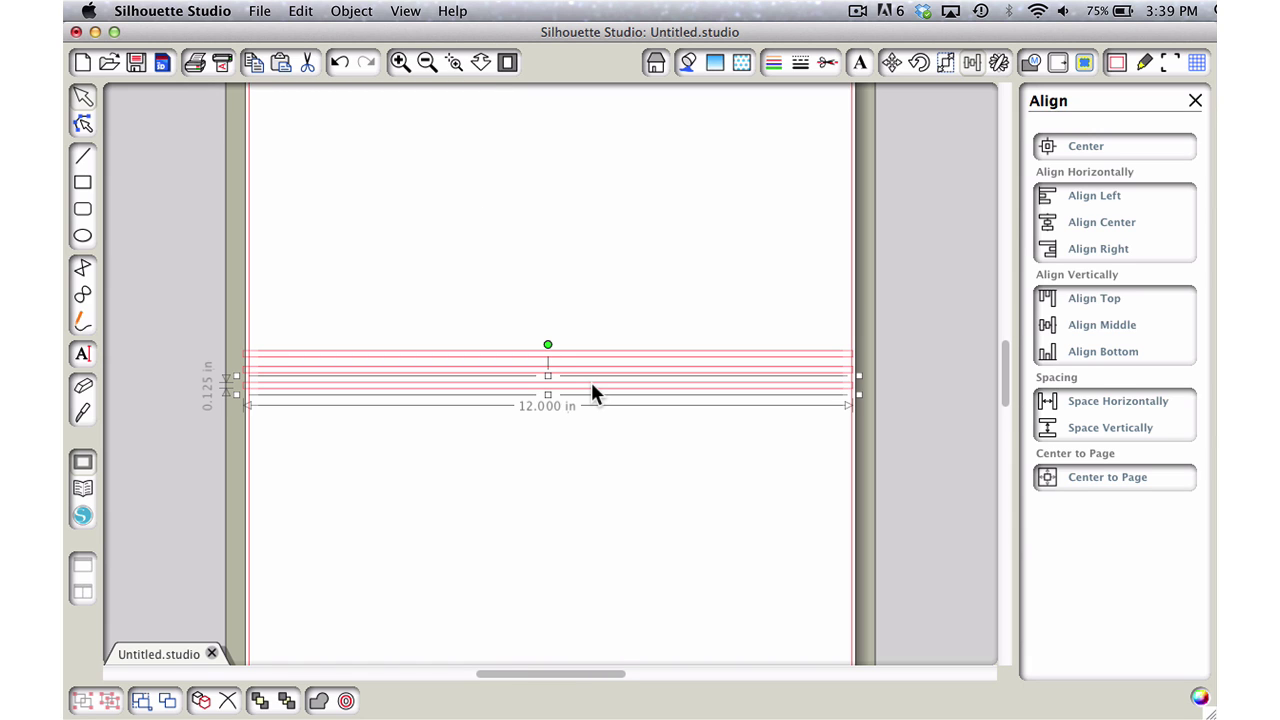
key(Up)
key(Up)
key(Up)
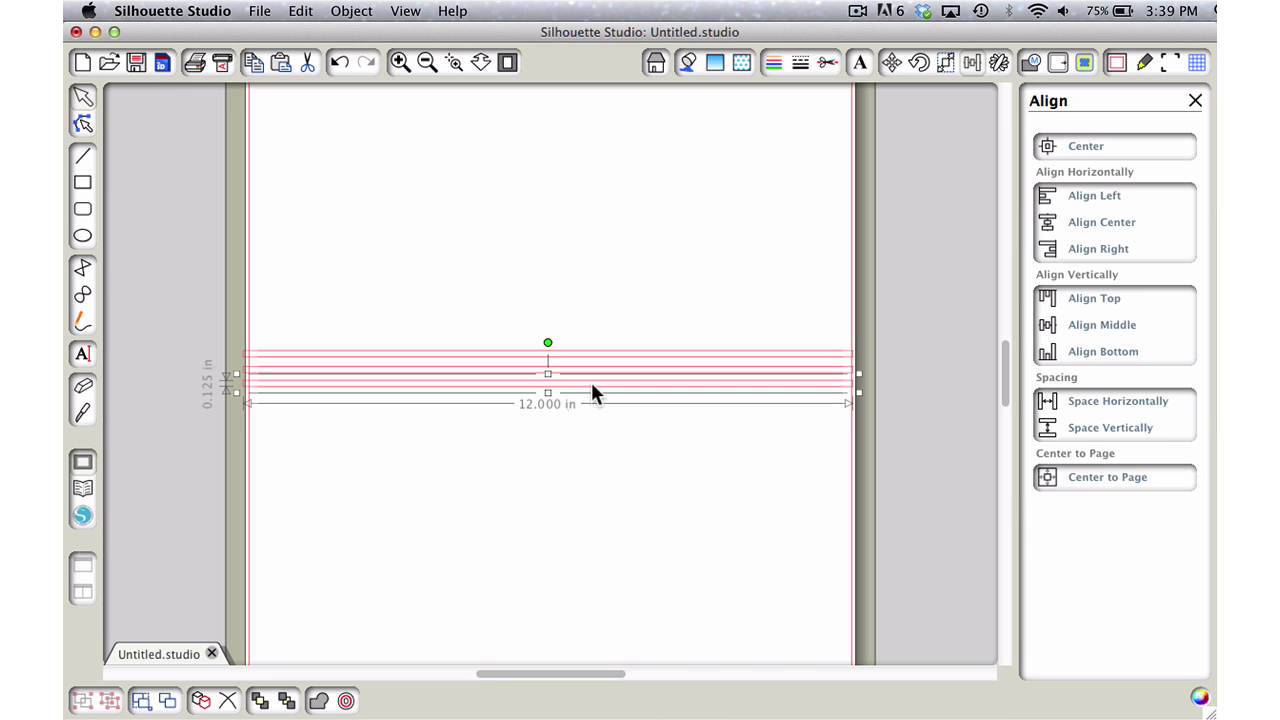
click(762, 248)
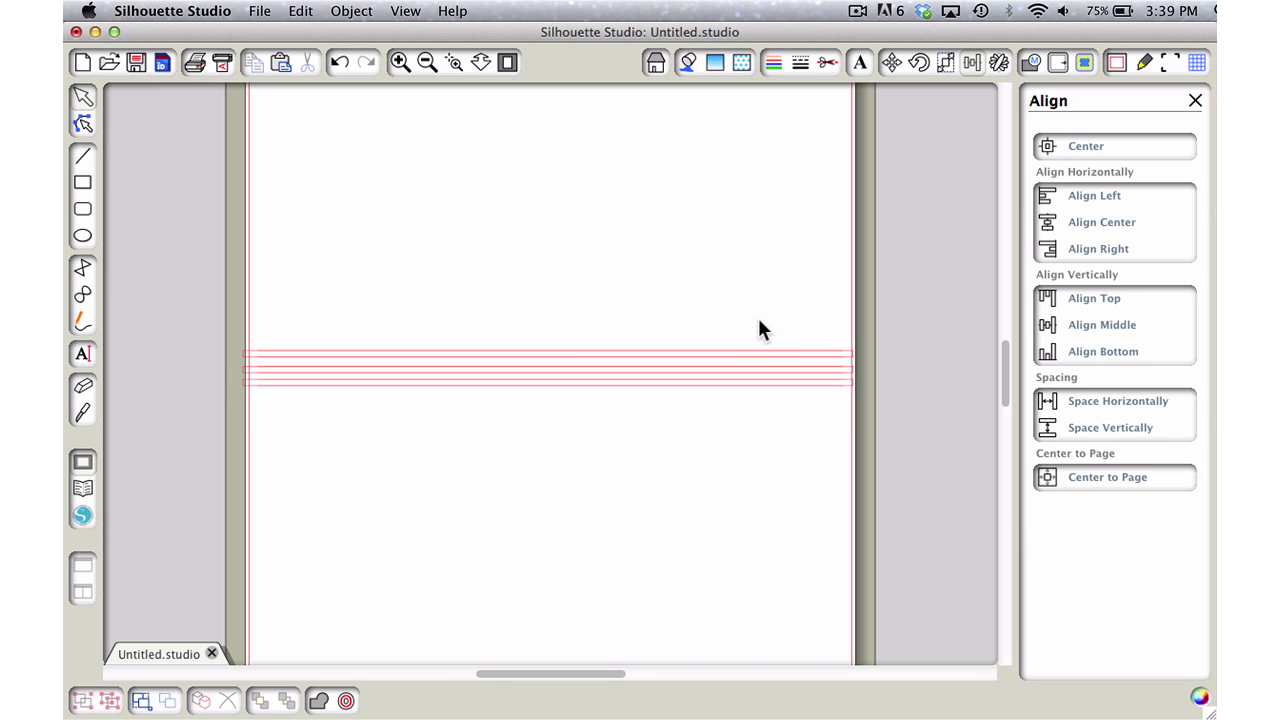
click(760, 358)
key(Up)
key(Up)
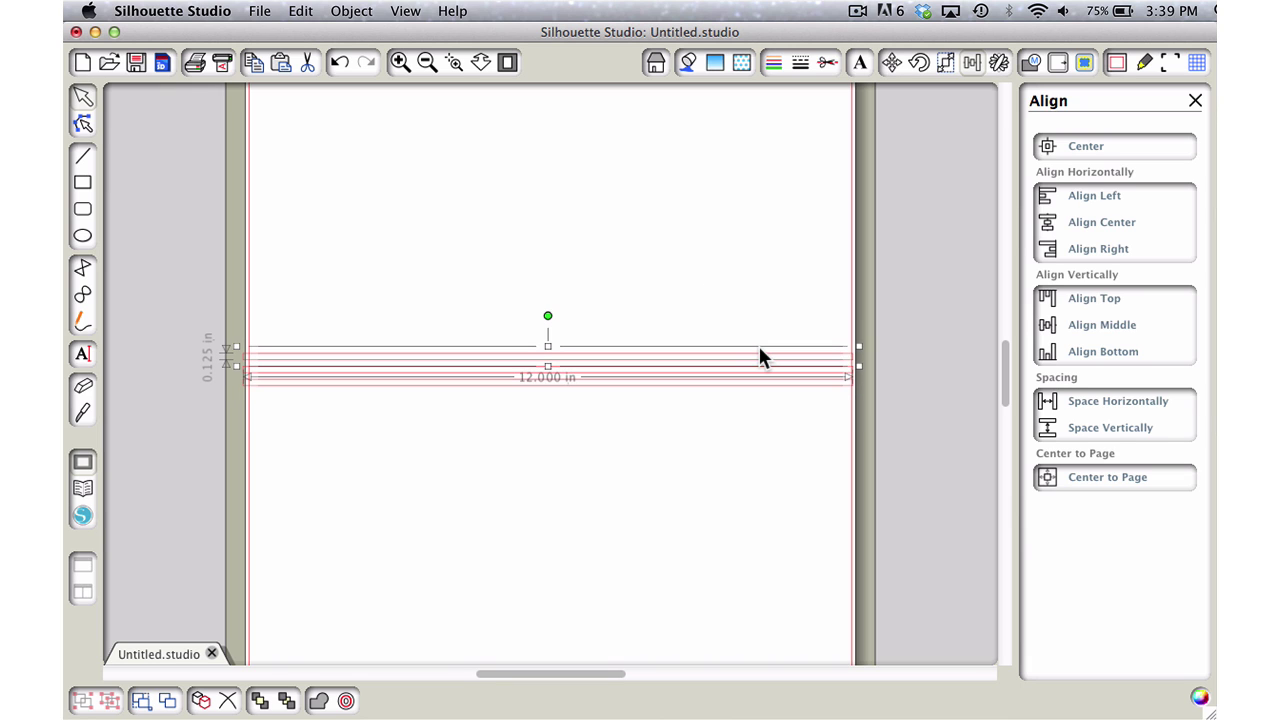
click(822, 290)
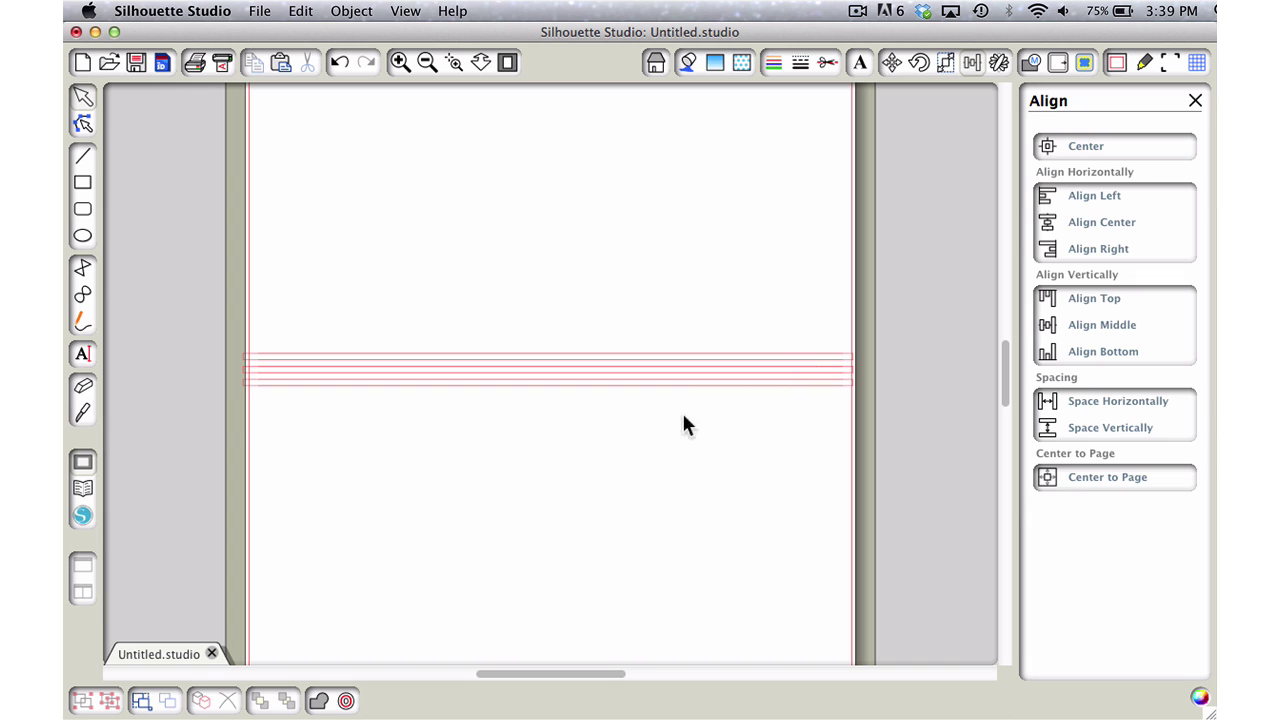
- Type a letter k in Arial Black and enlarge it to about 4.775 in tall
click(86, 354)
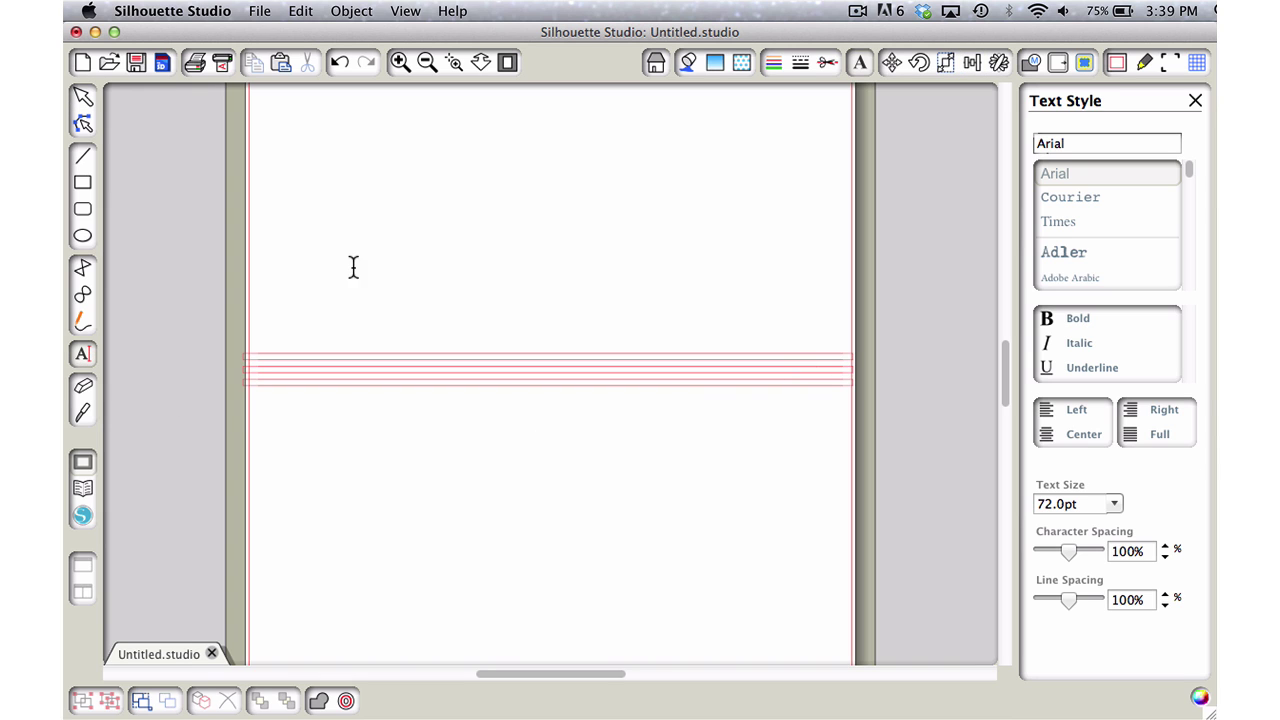
click(1084, 143)
text(arial black)
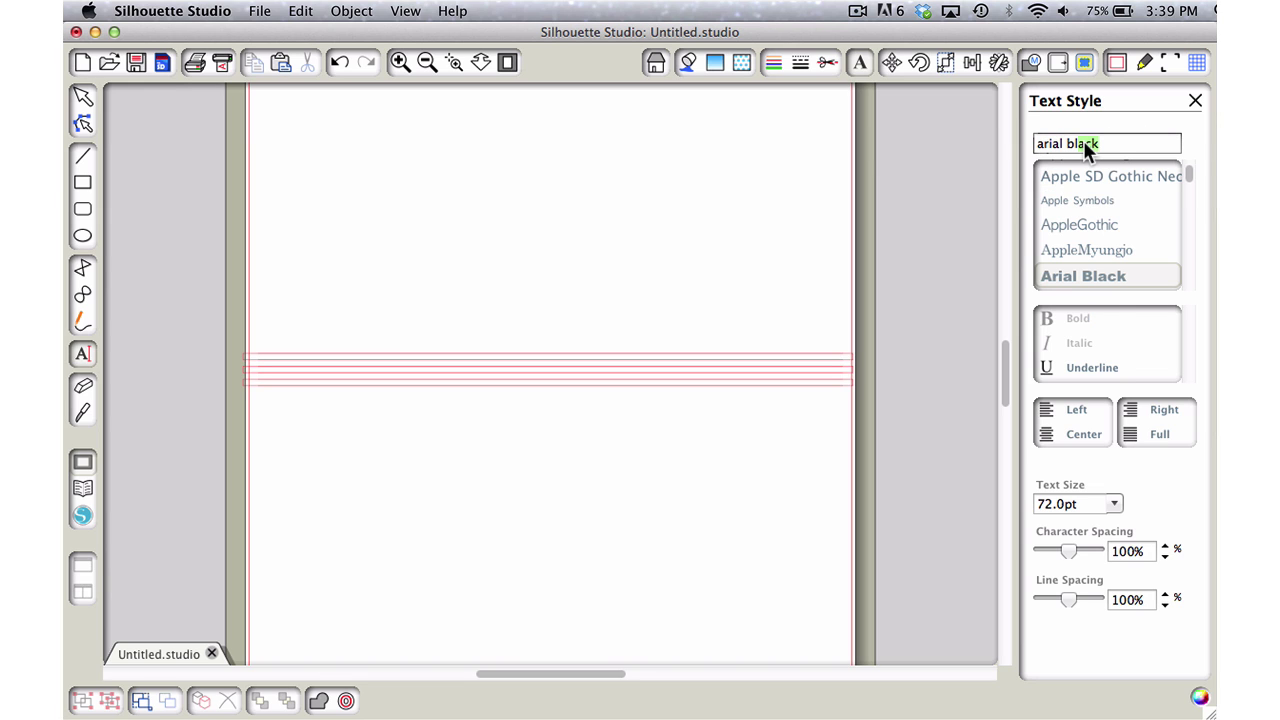
click(618, 288)
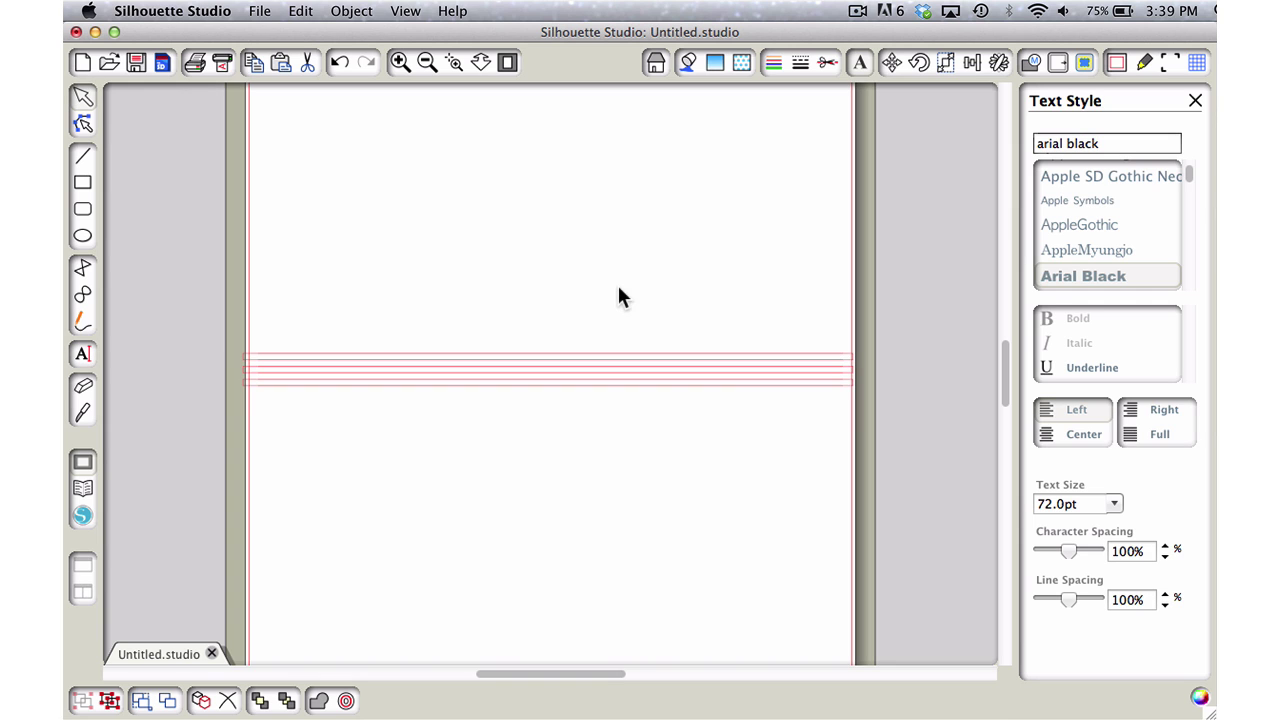
text(k)
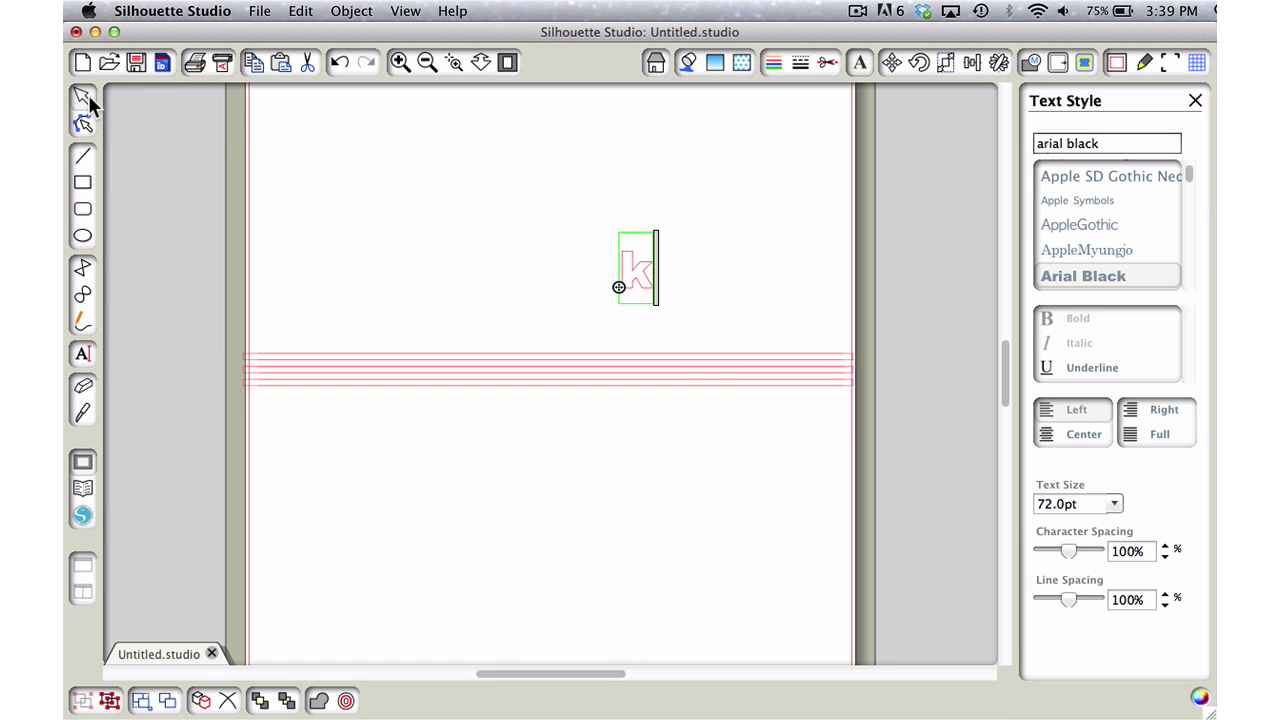
click(668, 288)
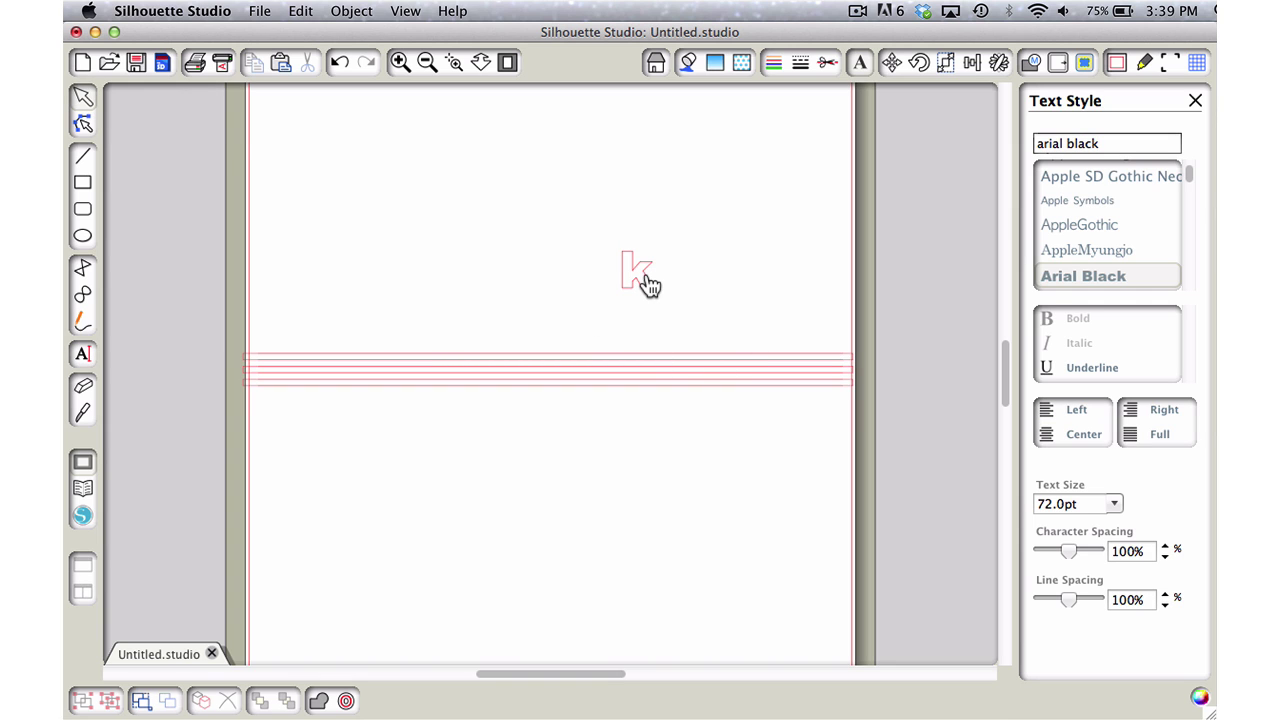
click(648, 285)
drag(666, 304, 789, 458)
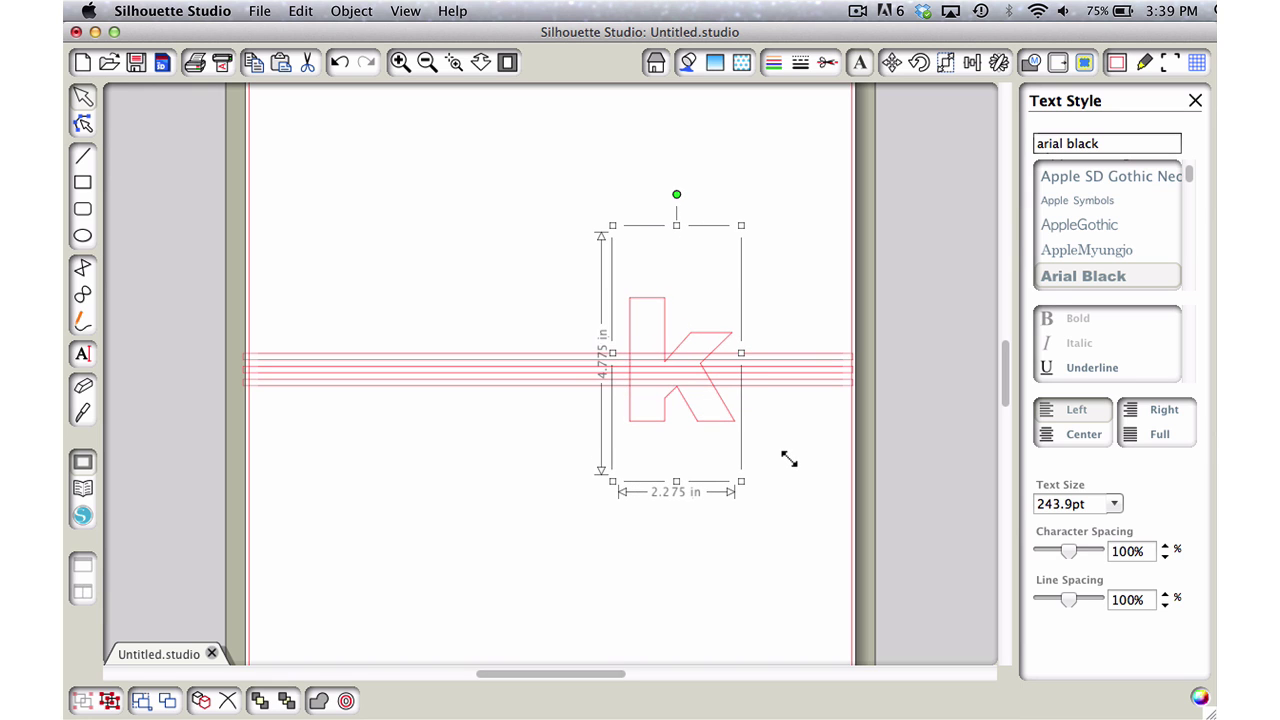
- Drag the k slightly right so it overlaps the stripe band
drag(723, 417, 773, 412)
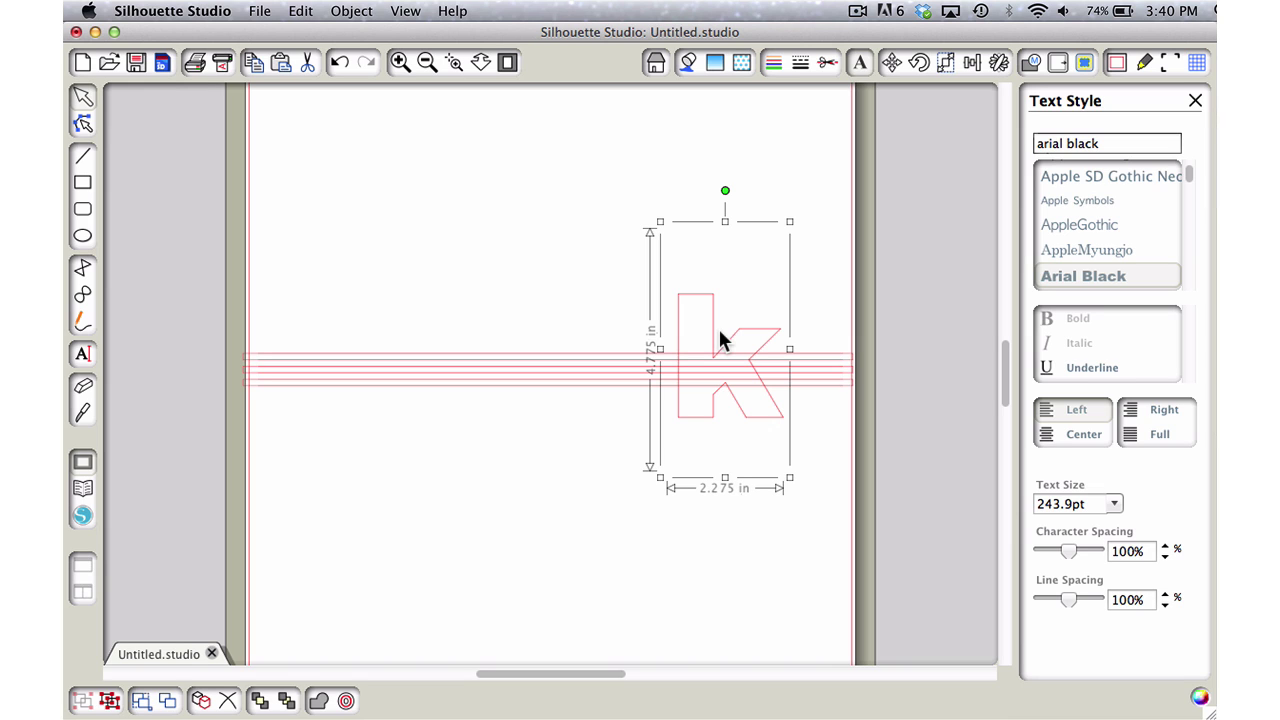
- Zoom in and add a 0.060 in outer offset with sharp corners around the k
click(457, 63)
drag(542, 213, 829, 564)
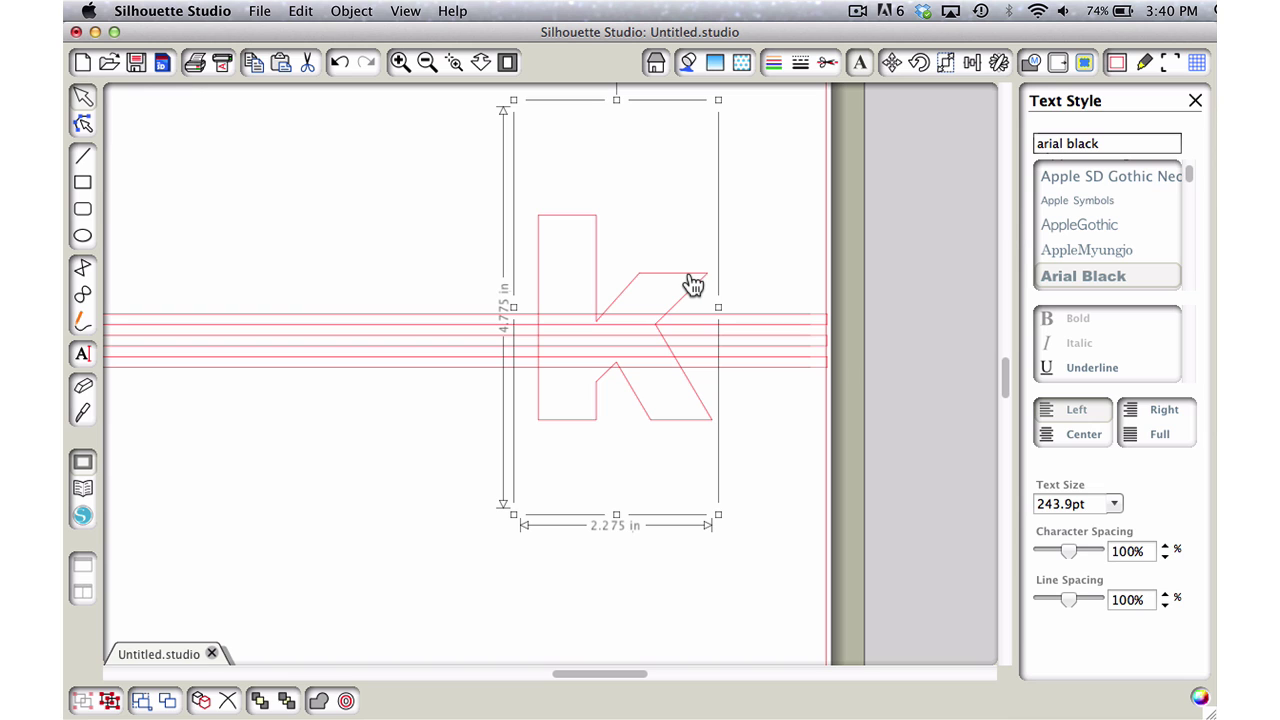
click(1057, 58)
click(1086, 147)
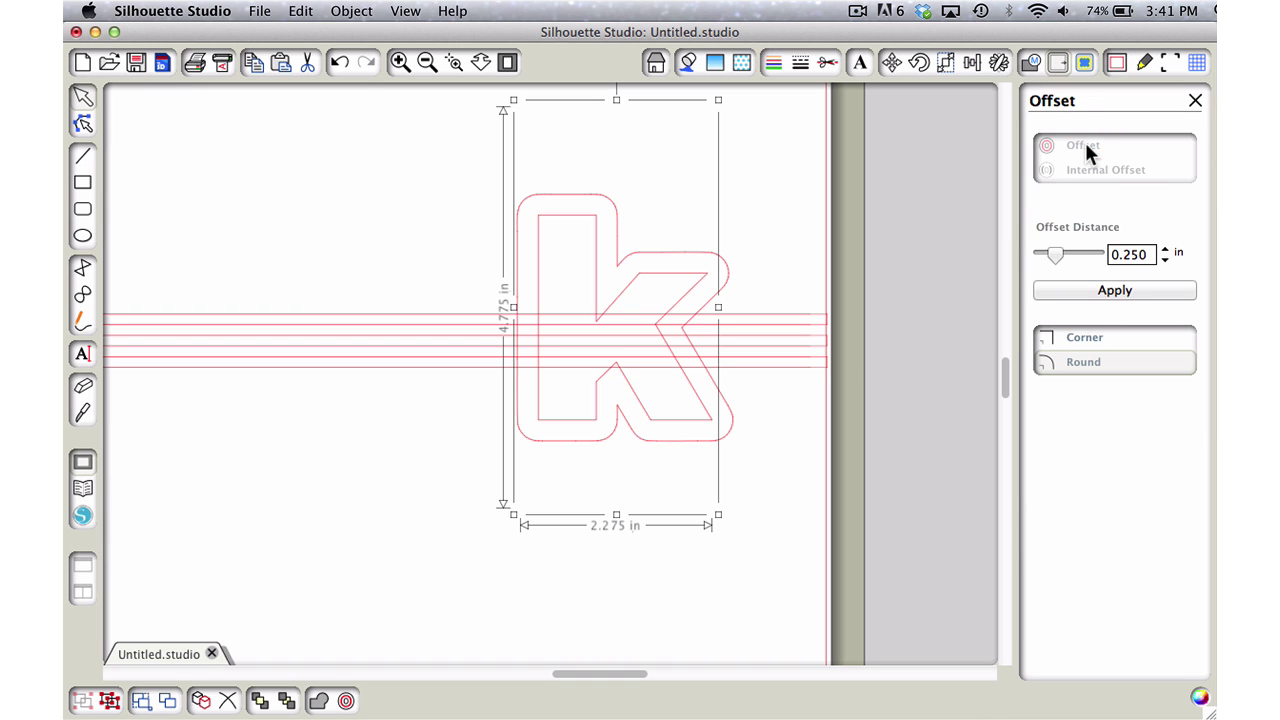
click(1166, 255)
click(1166, 255)
click(1166, 255)
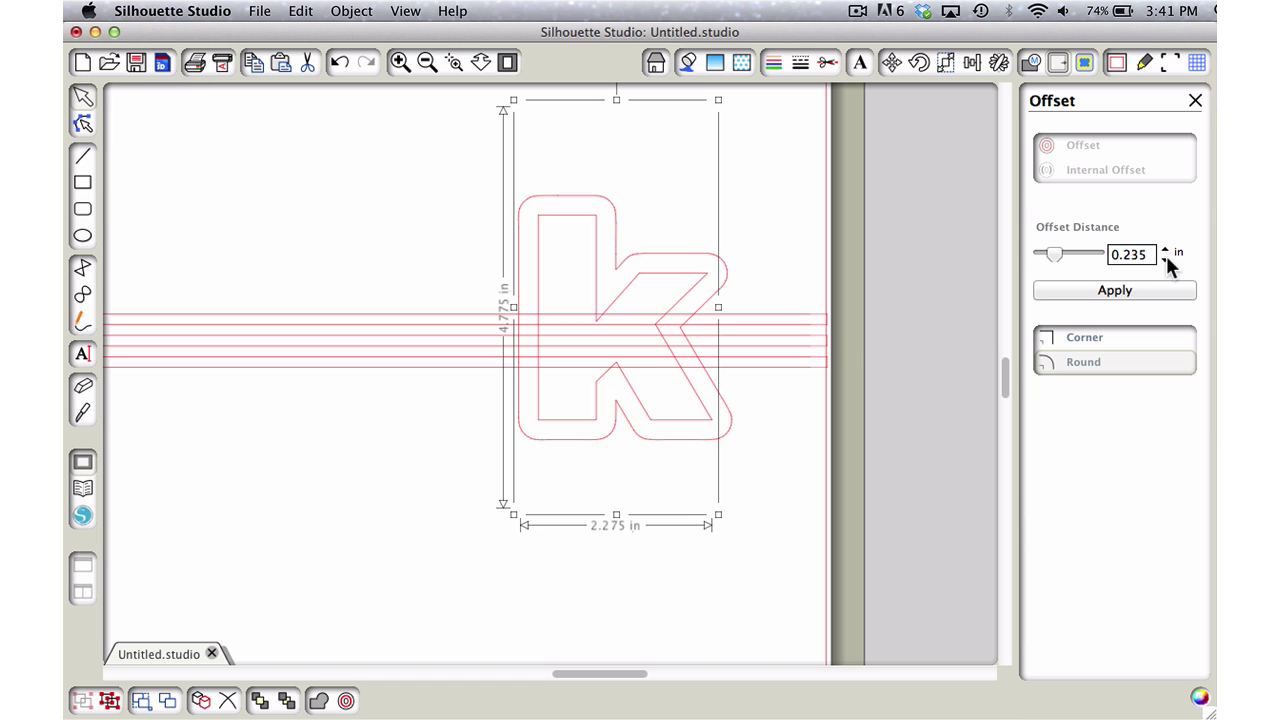
click(1166, 255)
click(1166, 254)
drag(1166, 257, 1166, 256)
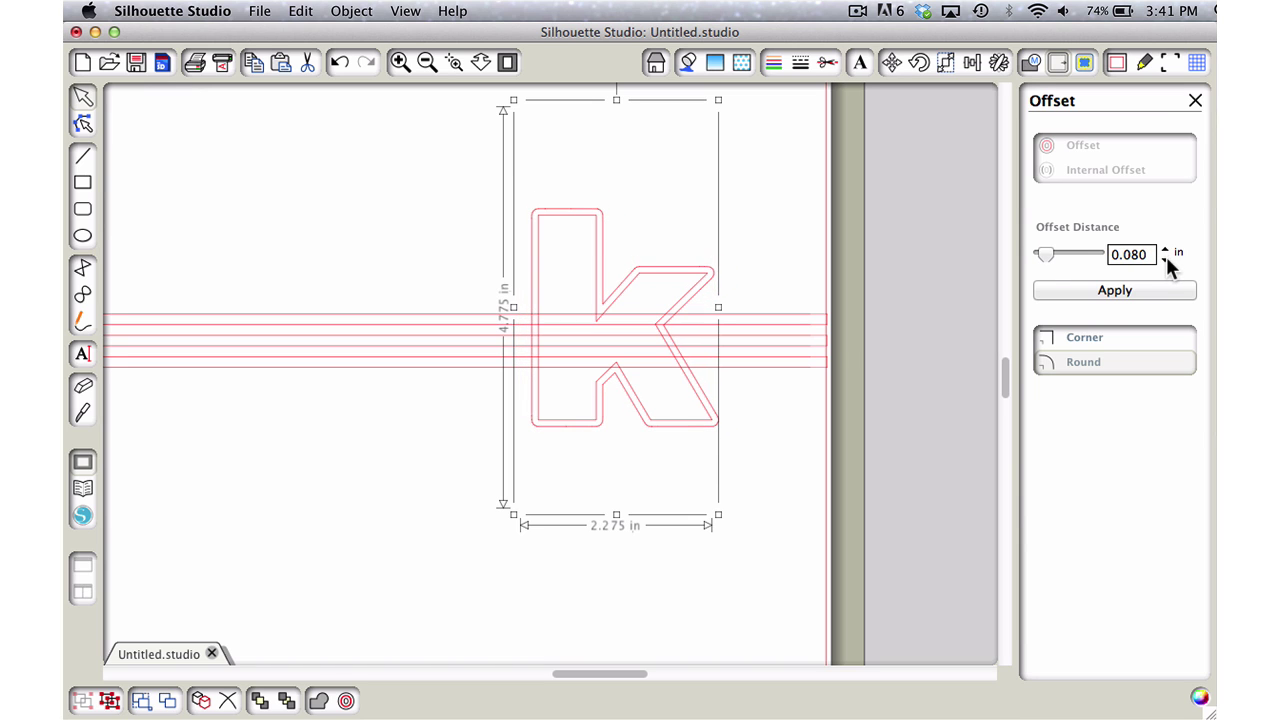
click(1166, 256)
click(1166, 256)
click(1166, 256)
click(1166, 256)
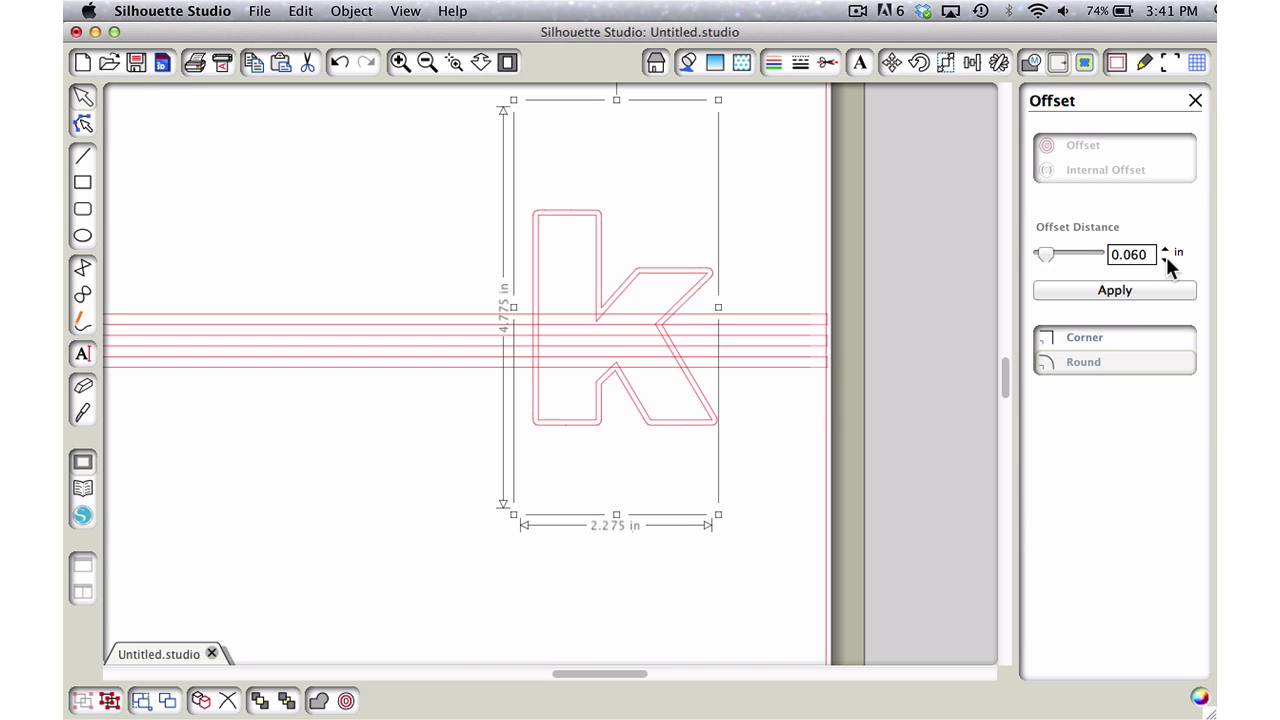
click(1116, 331)
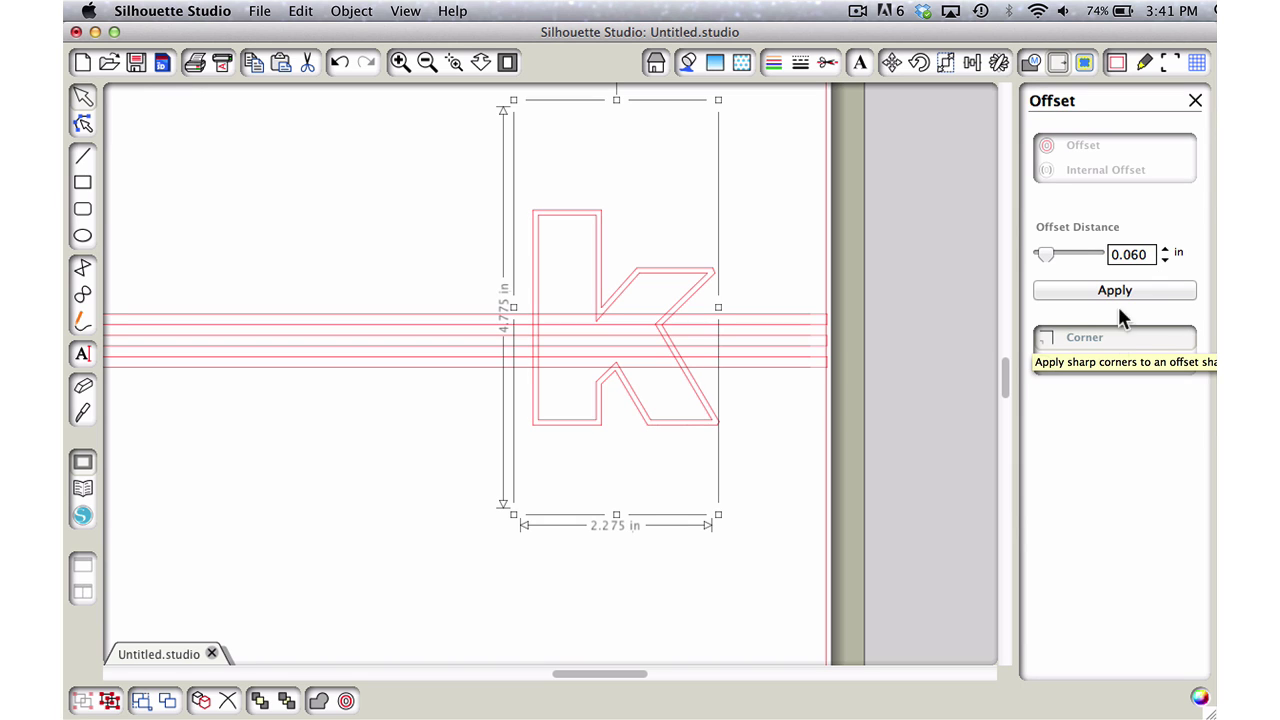
click(1122, 292)
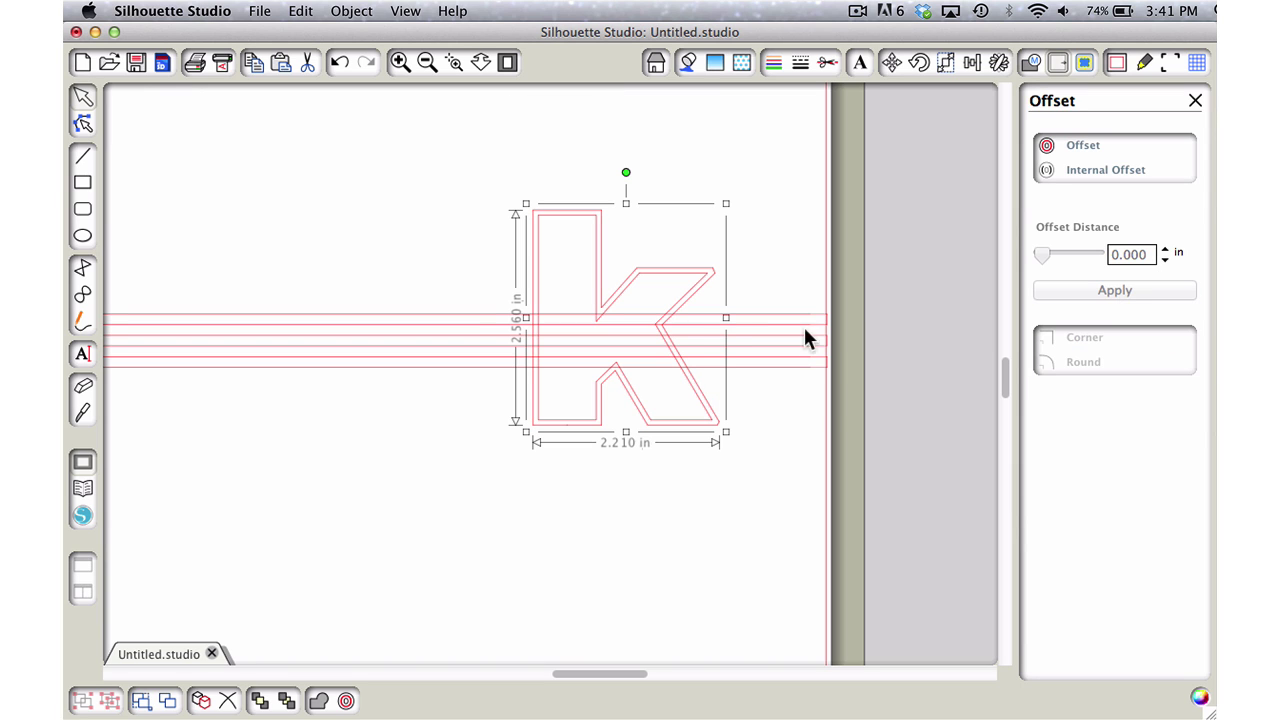
- Add a 0.060 in internal offset with sharp corners to the k
click(598, 325)
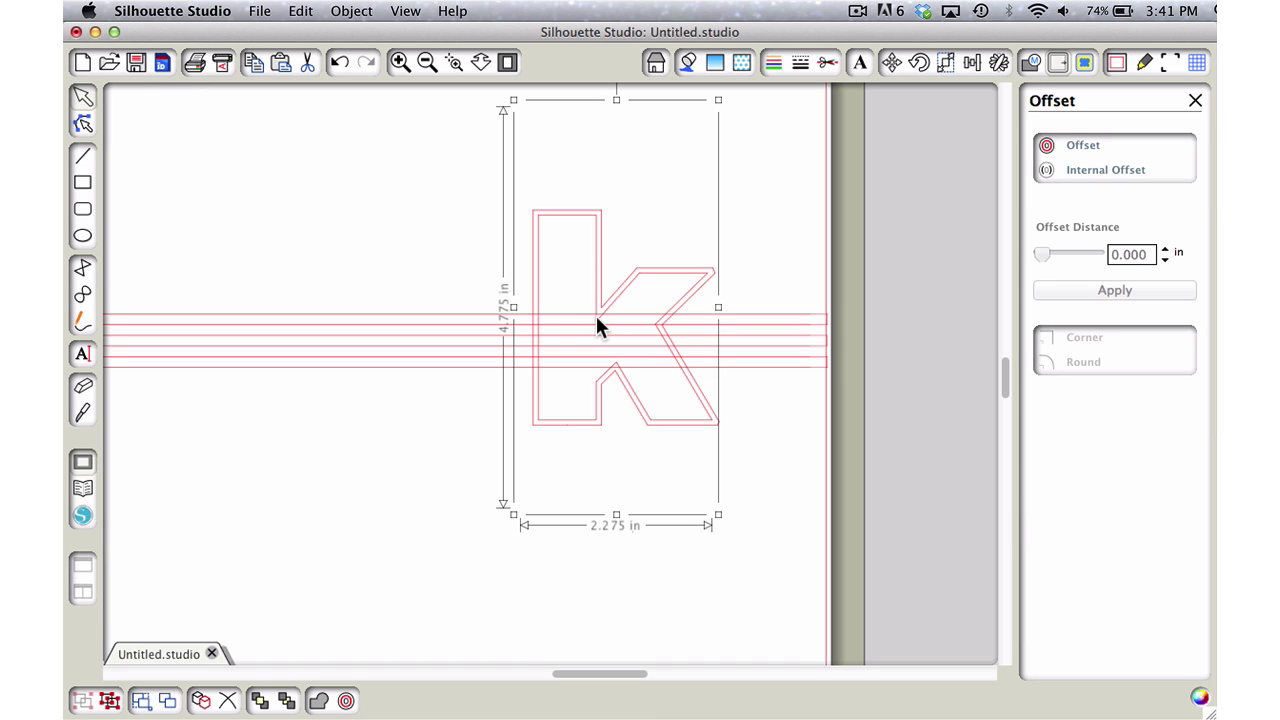
click(1094, 170)
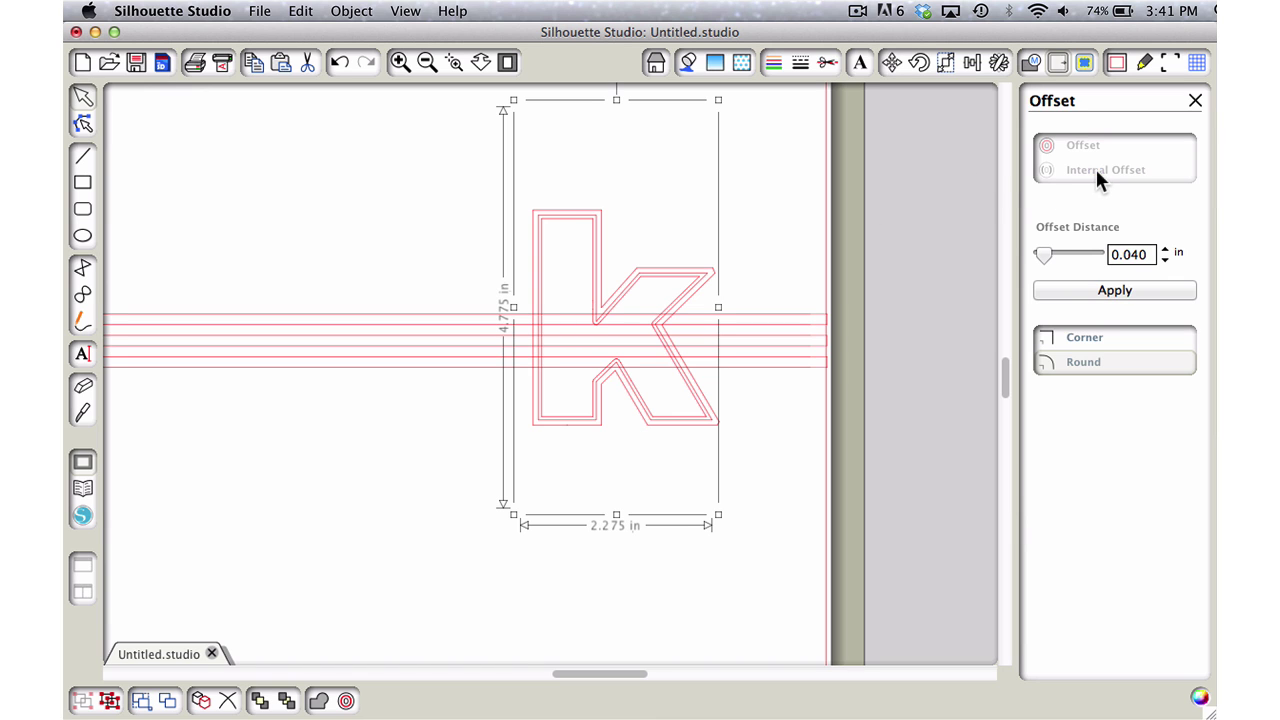
click(1164, 248)
click(1164, 248)
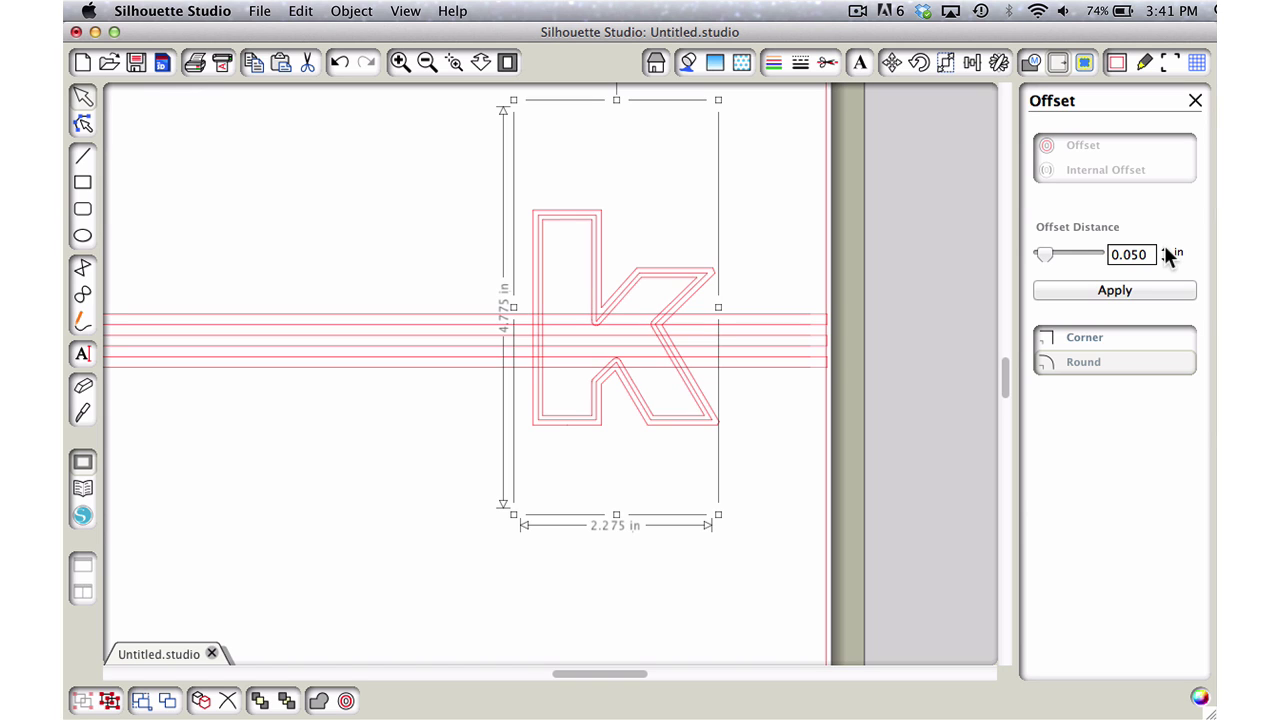
click(1164, 248)
click(1164, 248)
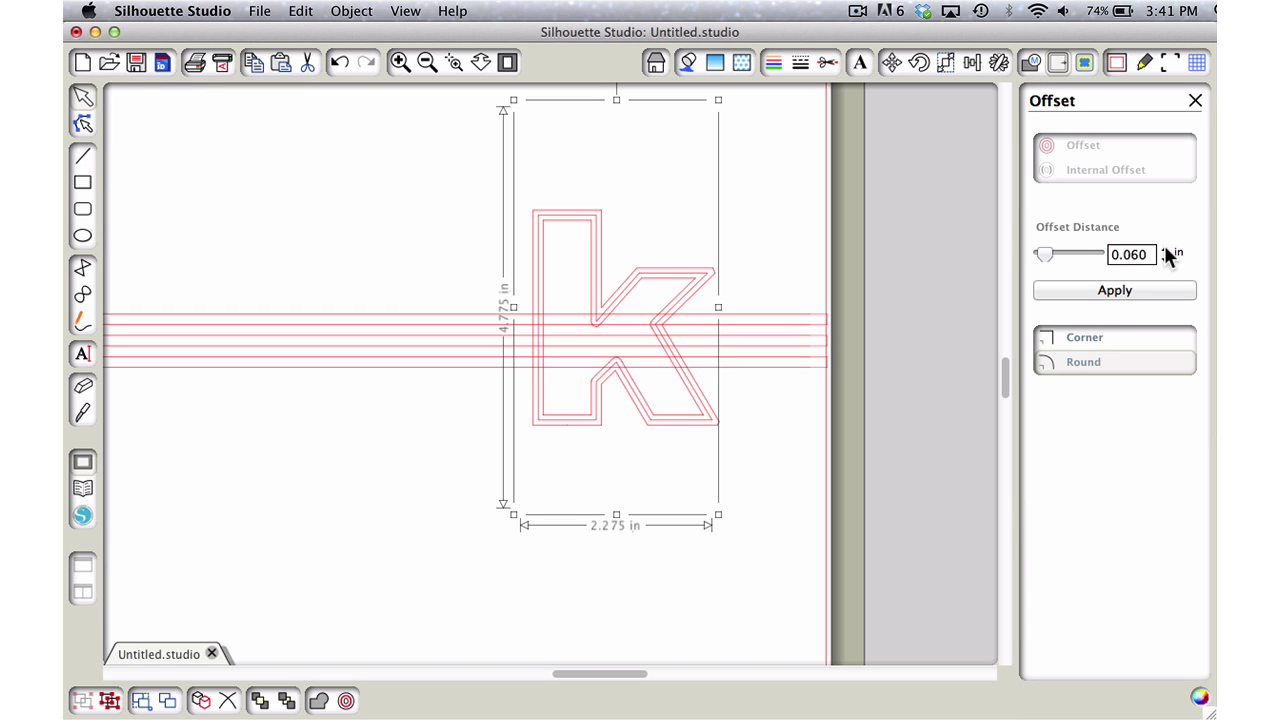
click(1082, 339)
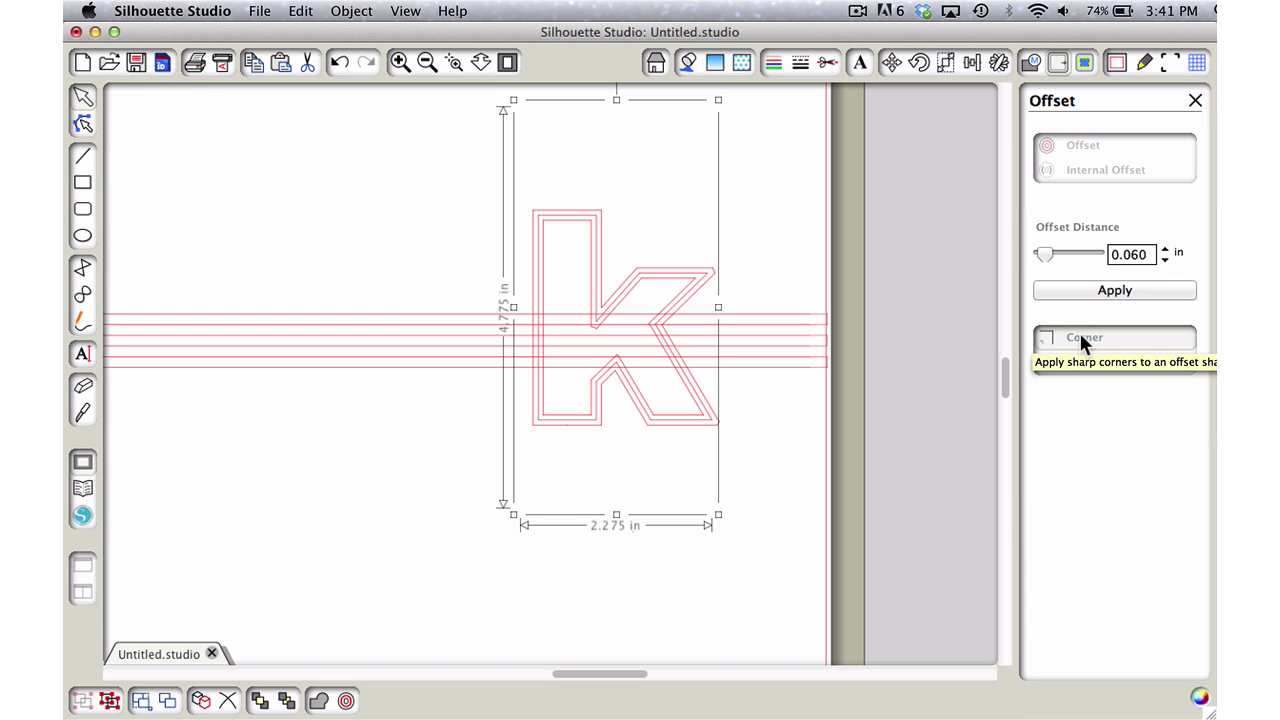
click(1110, 288)
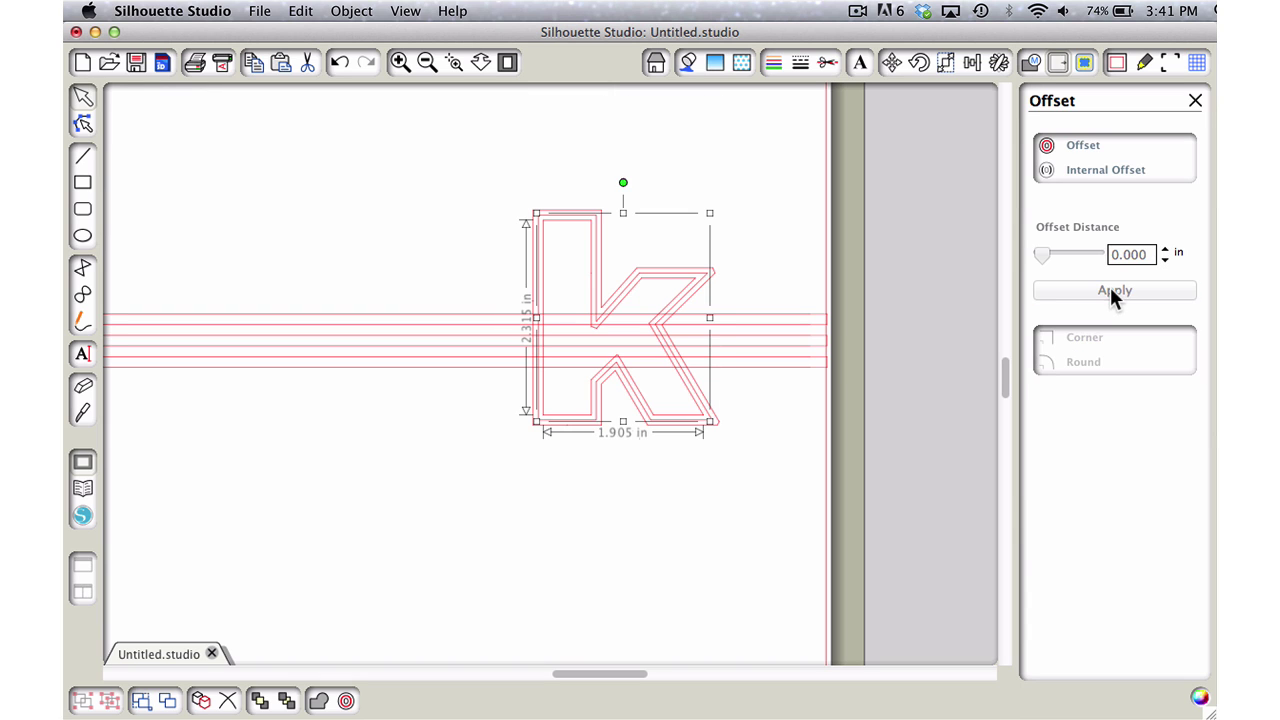
- Delete the outermost outline of the k
click(588, 171)
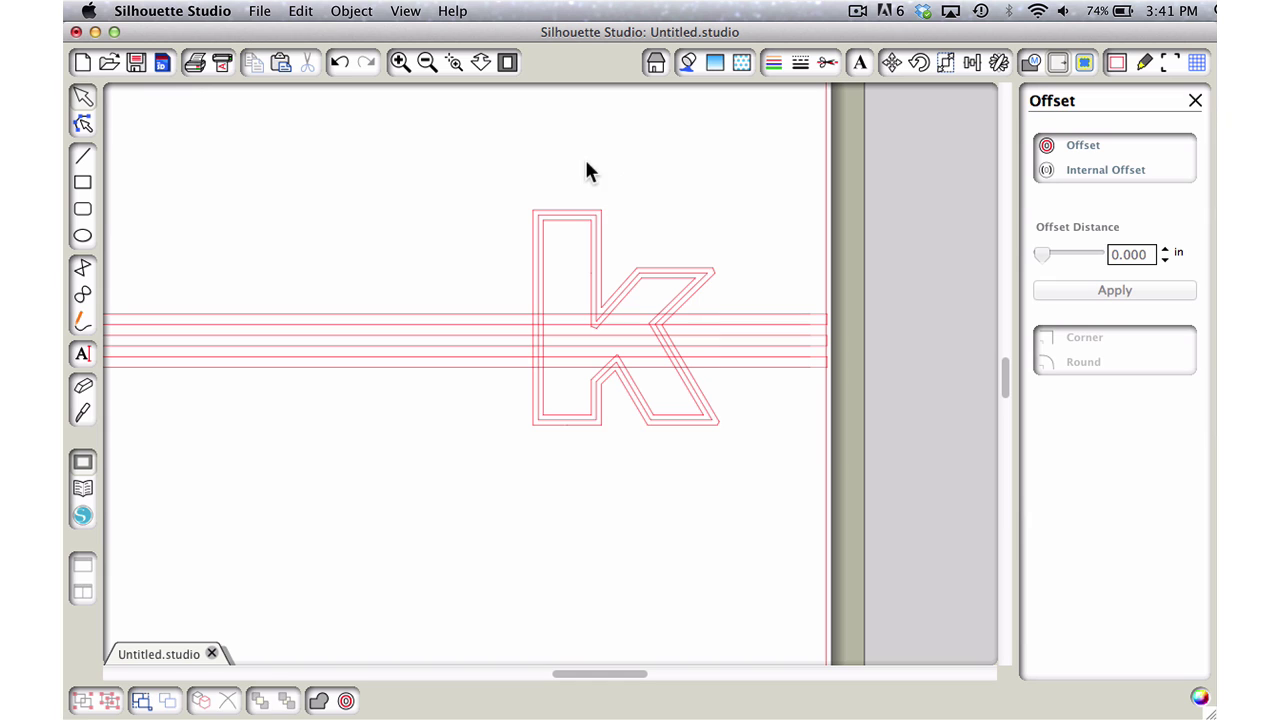
click(597, 225)
key(Delete)
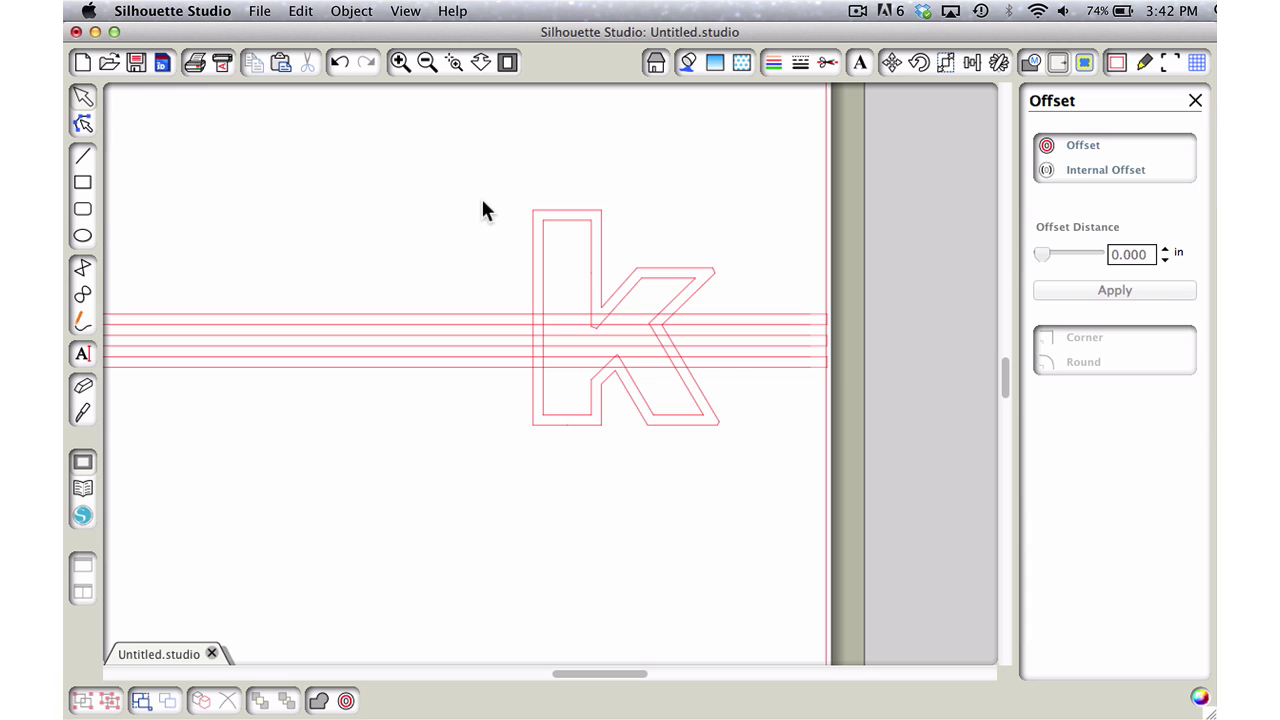
- Marquee-select both outlines of the k
drag(482, 202, 588, 258)
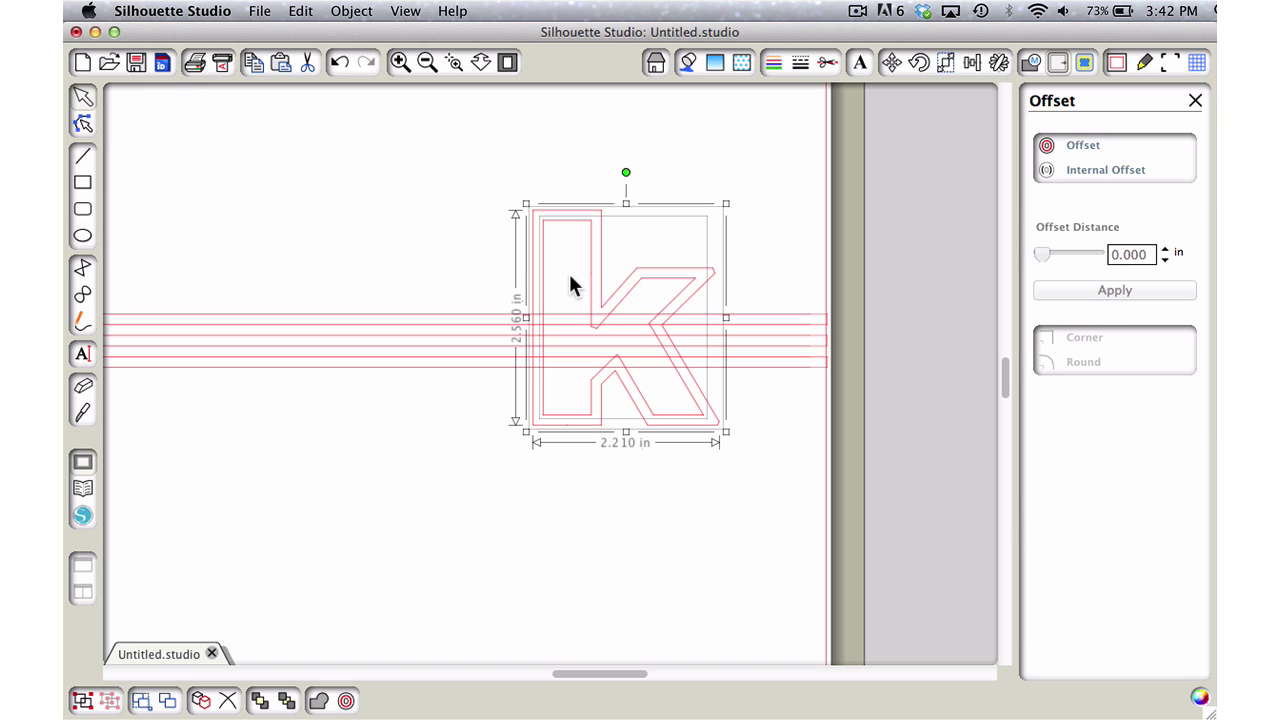
- Make the k's two outlines a compound path, then deselect it
right_click(570, 285)
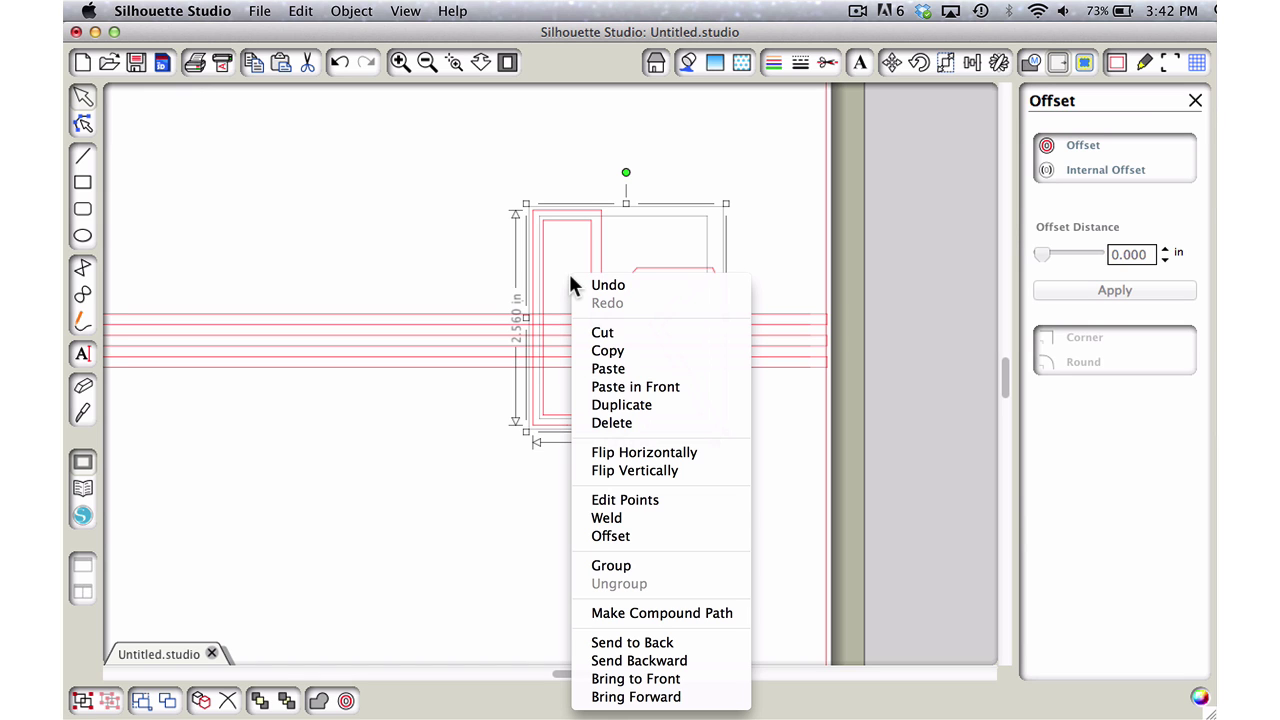
click(646, 612)
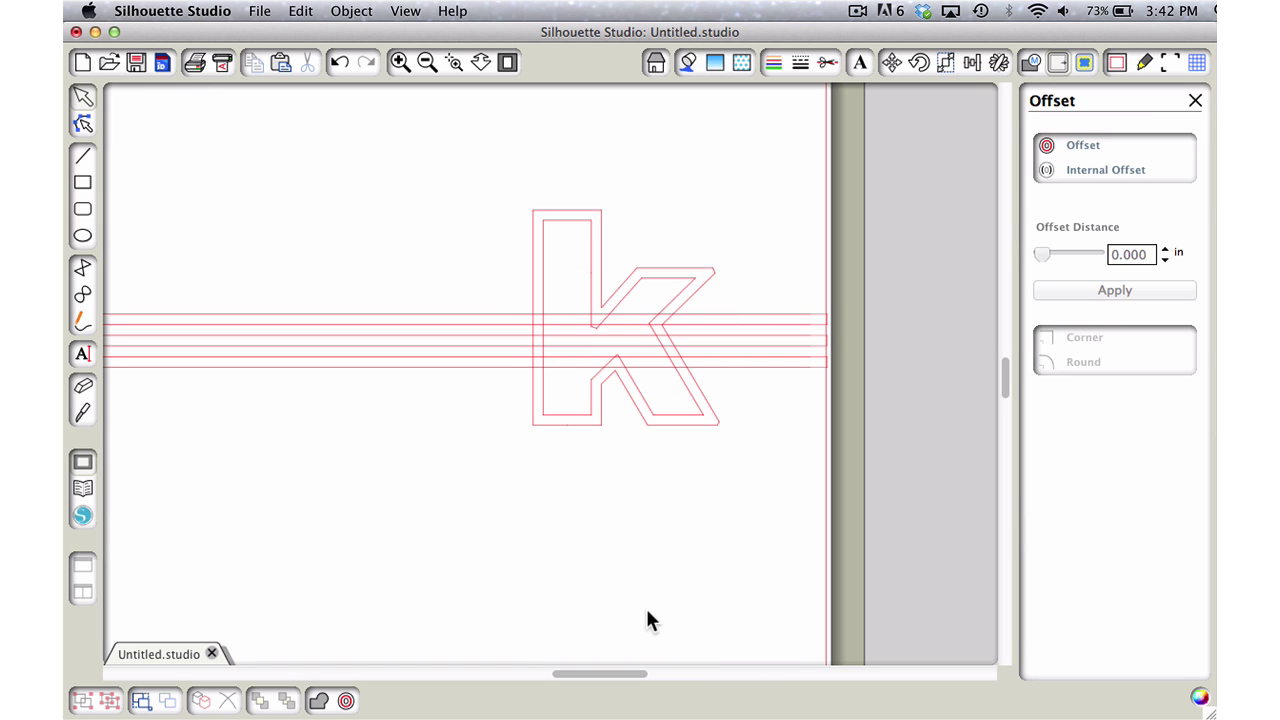
click(701, 414)
key(Up)
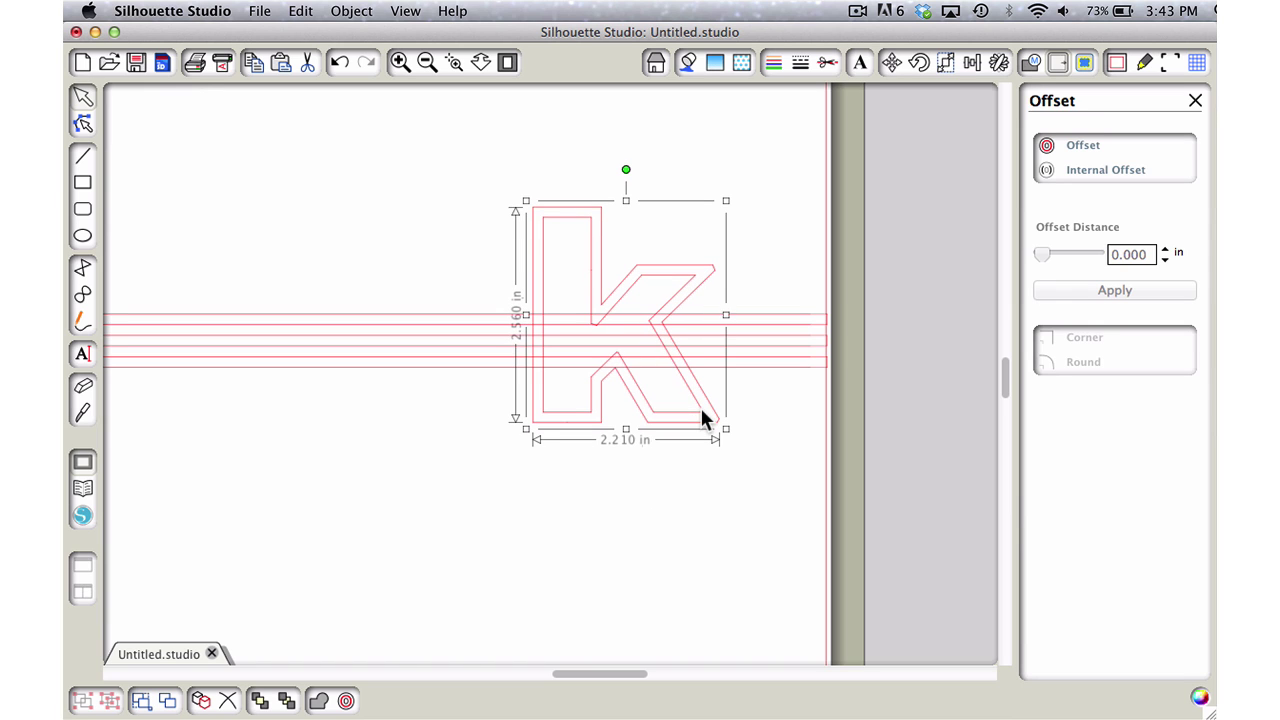
key(Down)
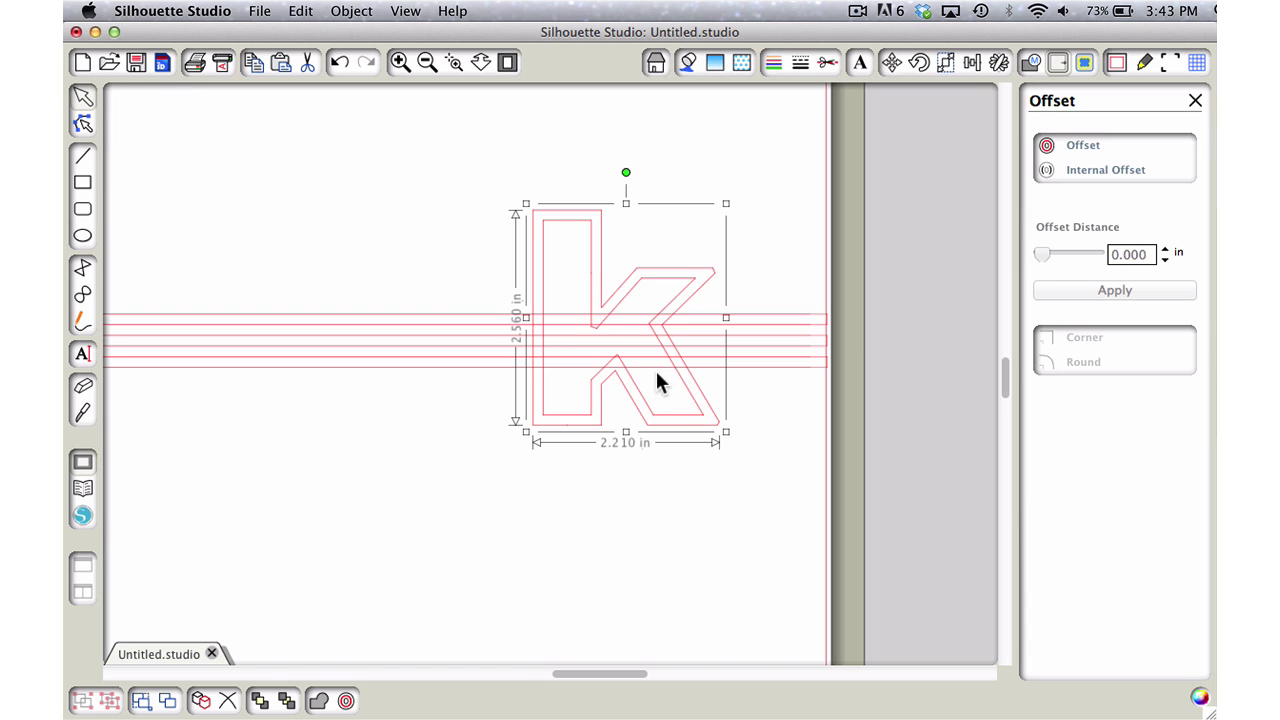
click(676, 511)
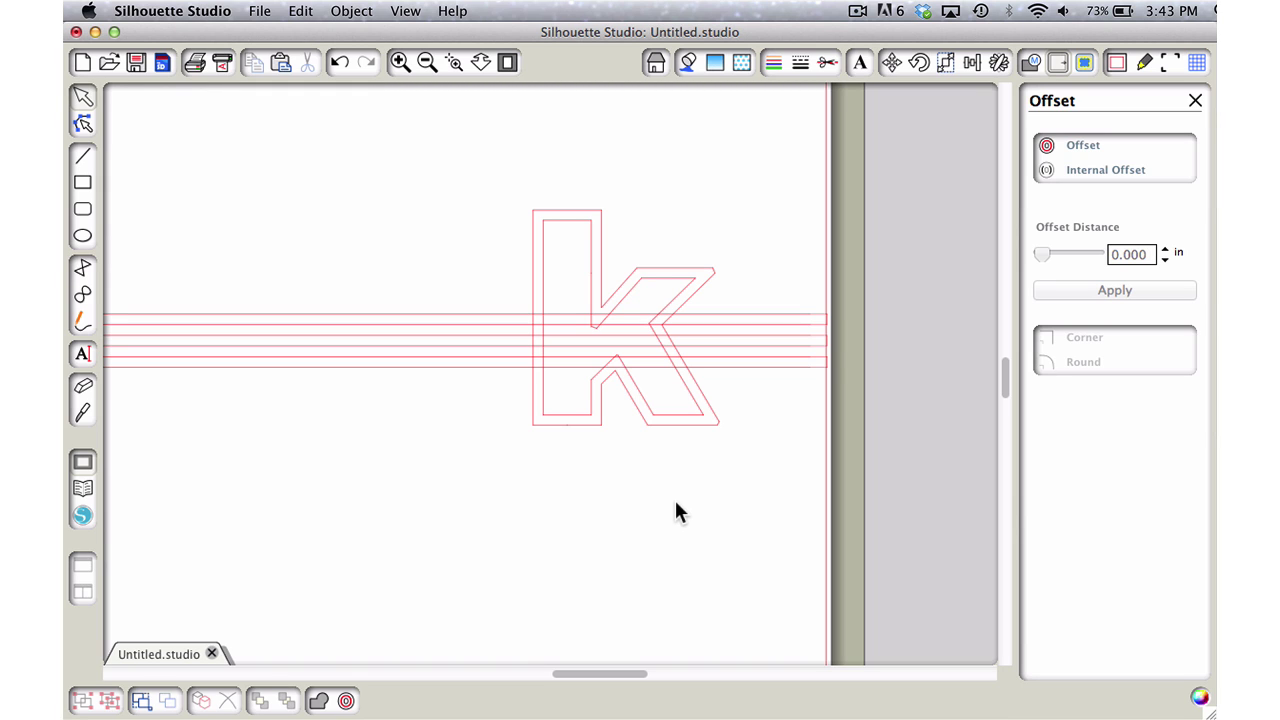
- Knife-cut the stripes along the k's left edge and its angled arm
click(398, 62)
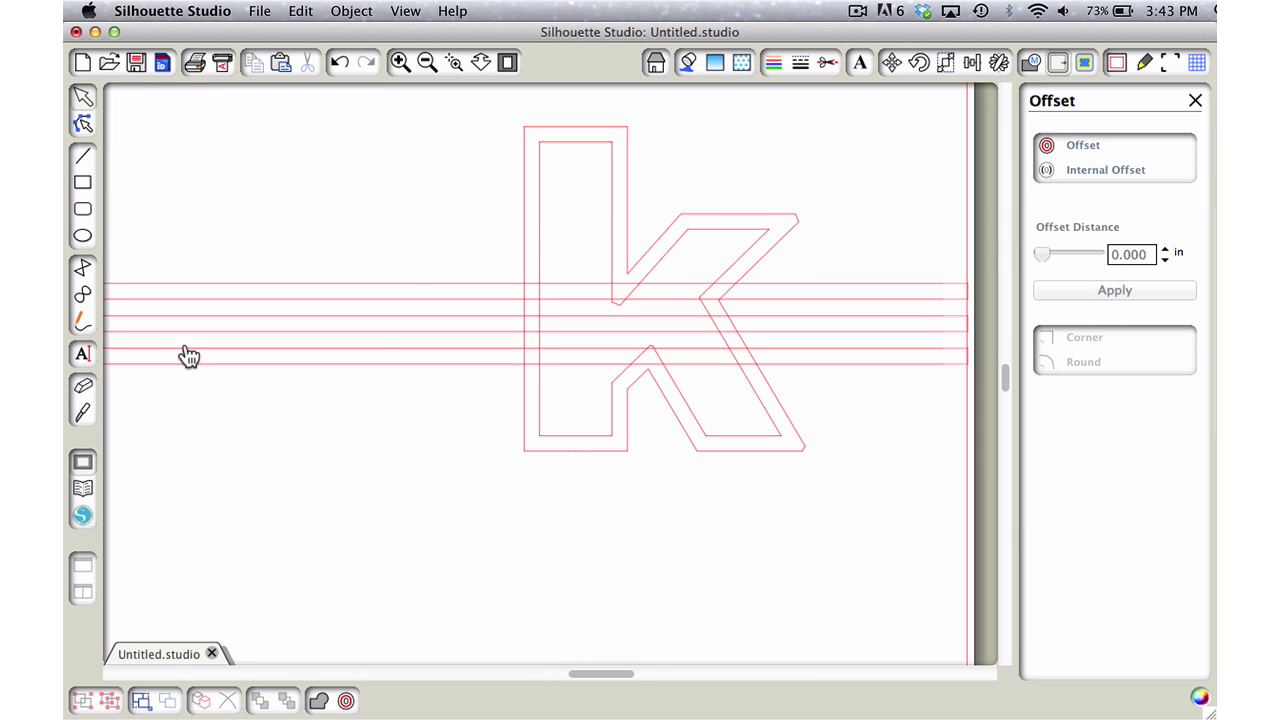
click(82, 414)
drag(531, 266, 531, 370)
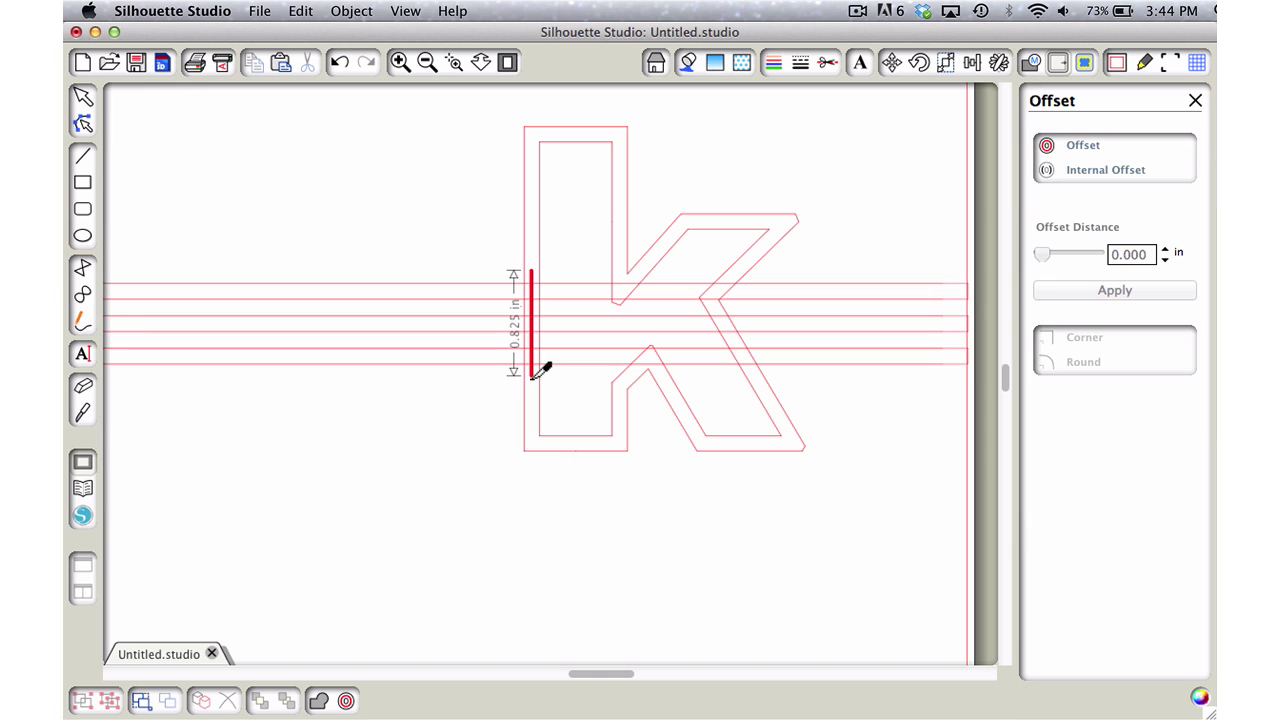
drag(531, 370, 531, 370)
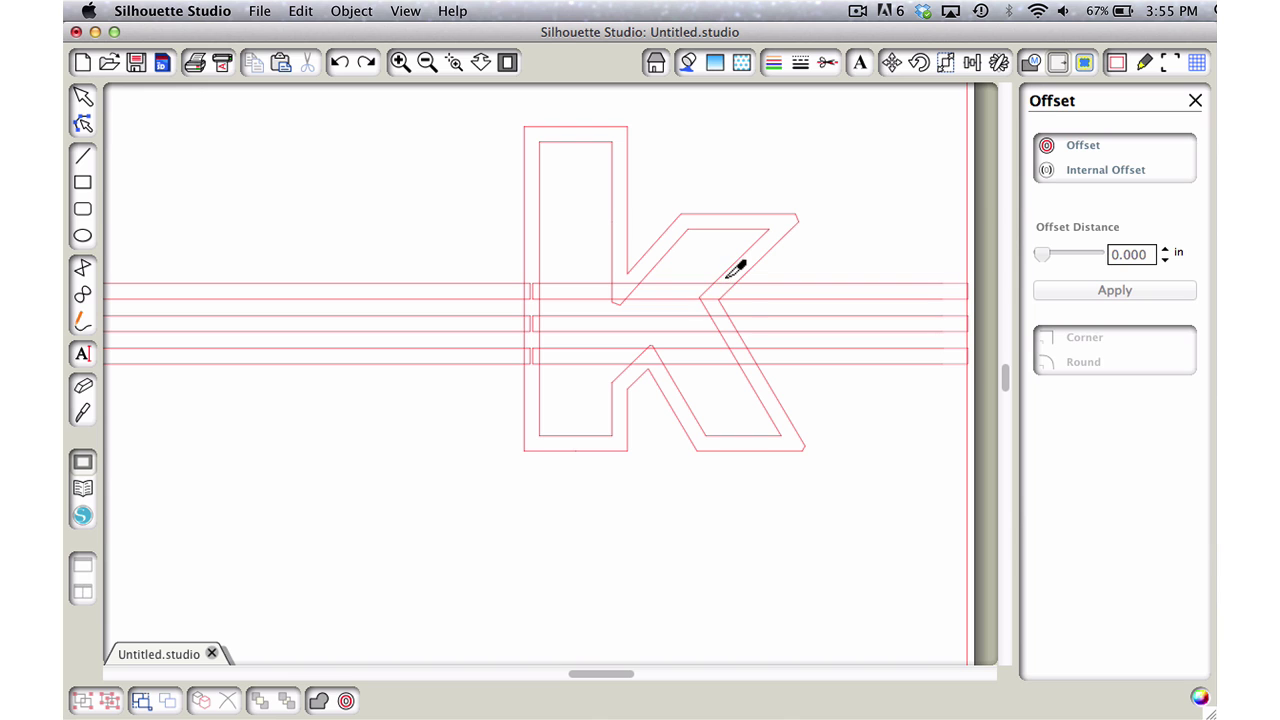
mouse_move(730, 274)
mouse_down()
mouse_move(706, 306)
mouse_move(760, 370)
mouse_up()
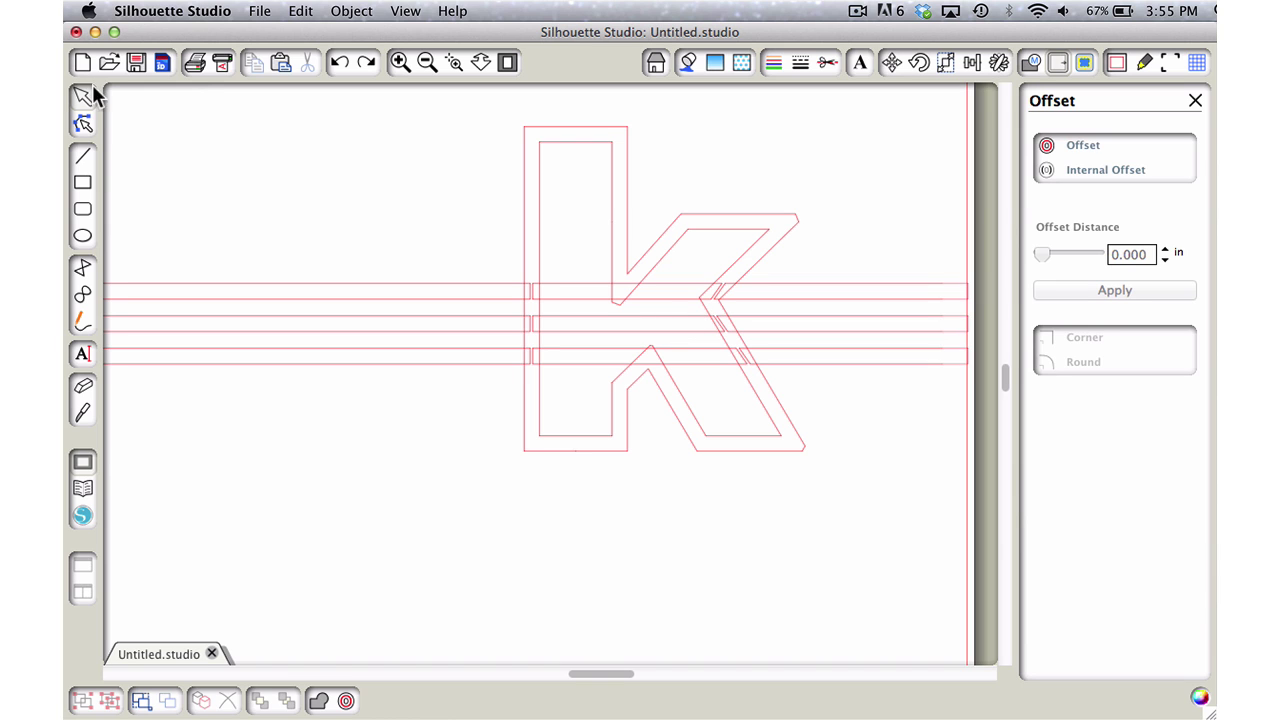
- Delete the stripe pieces inside the k, then weld the k and stripes together
click(590, 316)
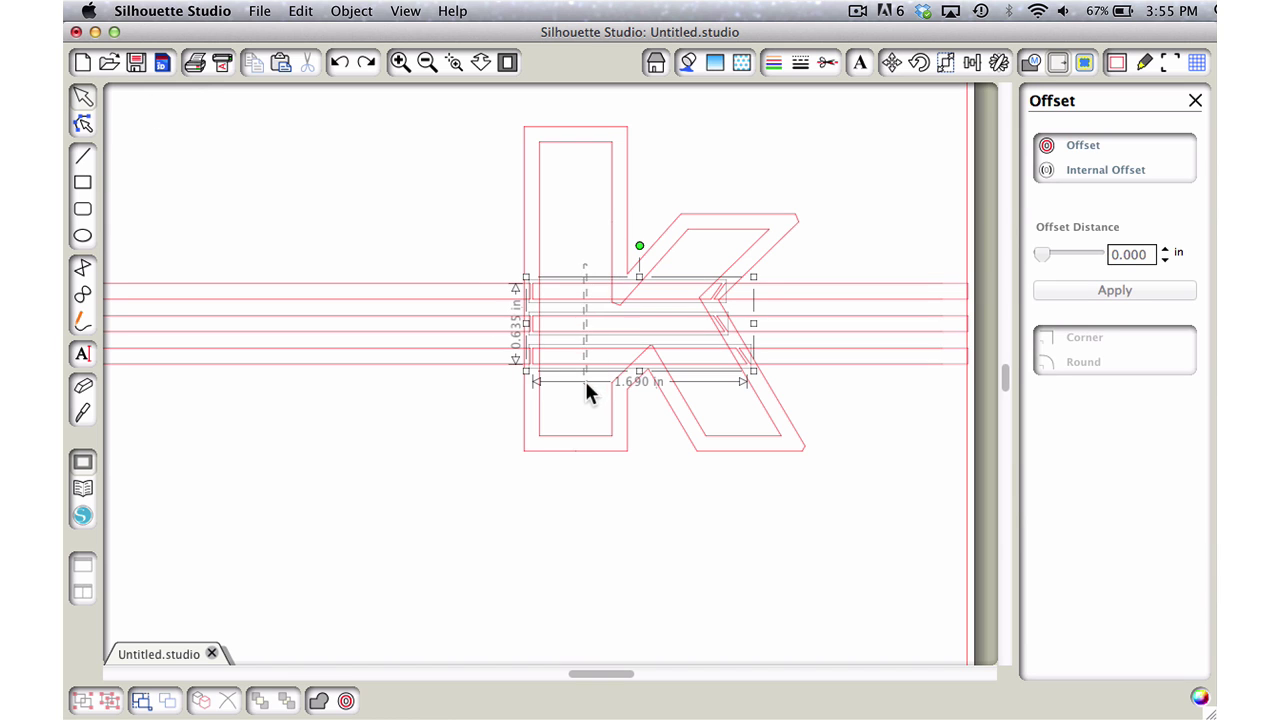
key(Delete)
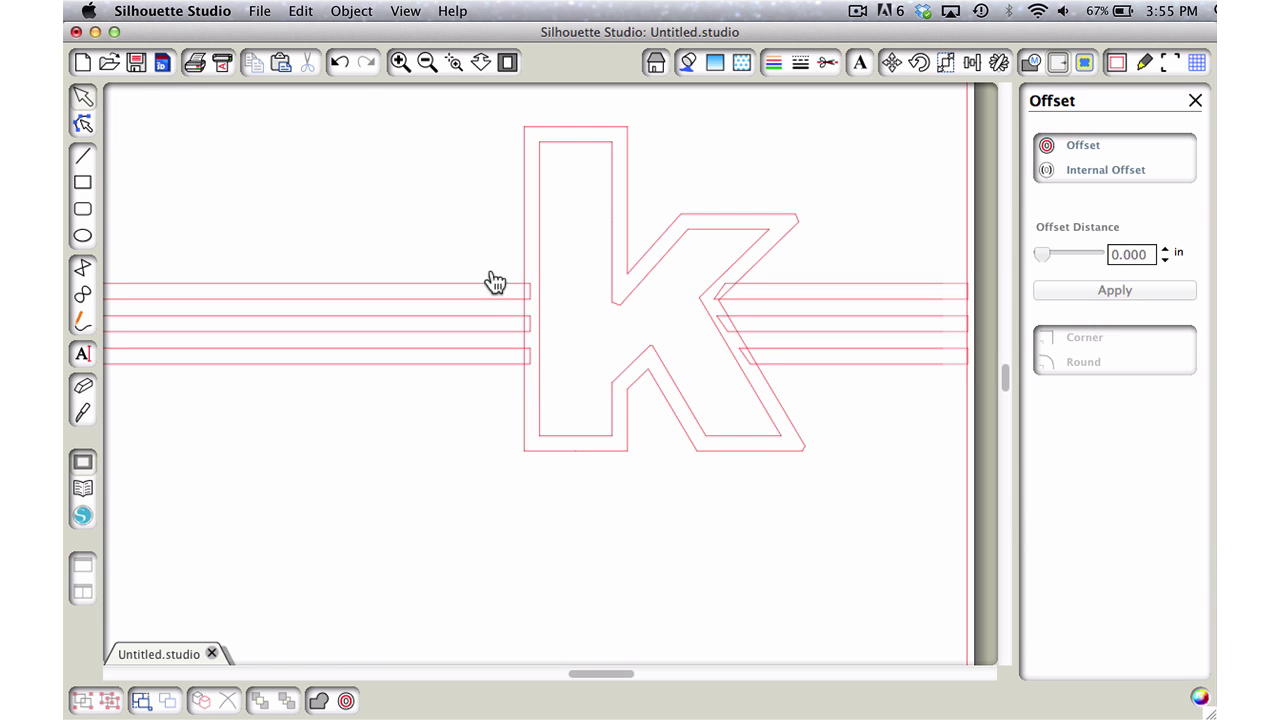
drag(437, 201, 834, 478)
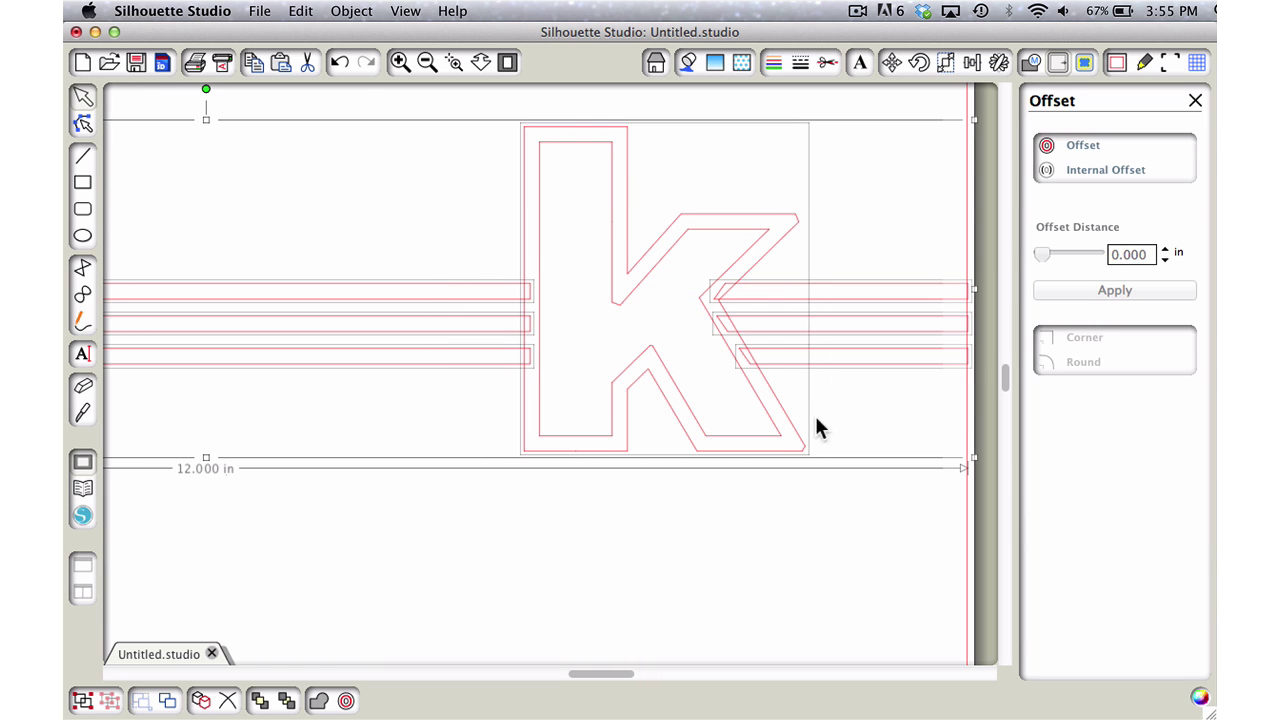
right_click(660, 318)
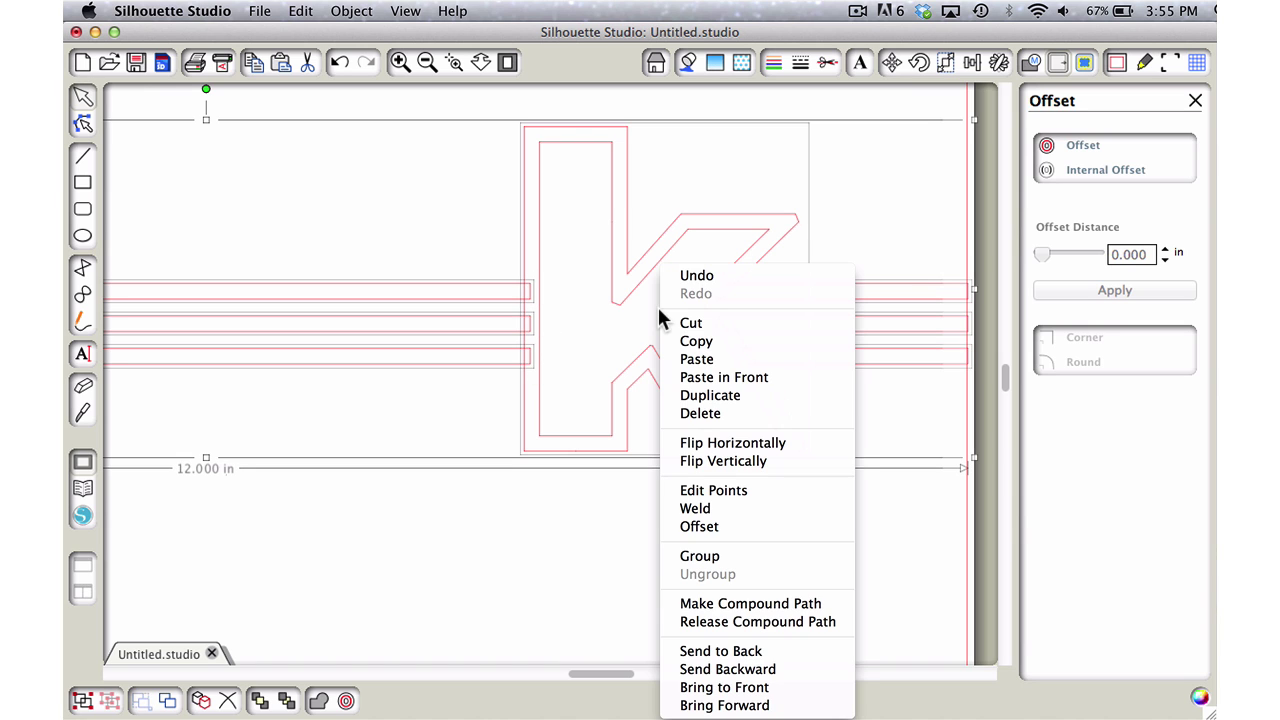
click(688, 502)
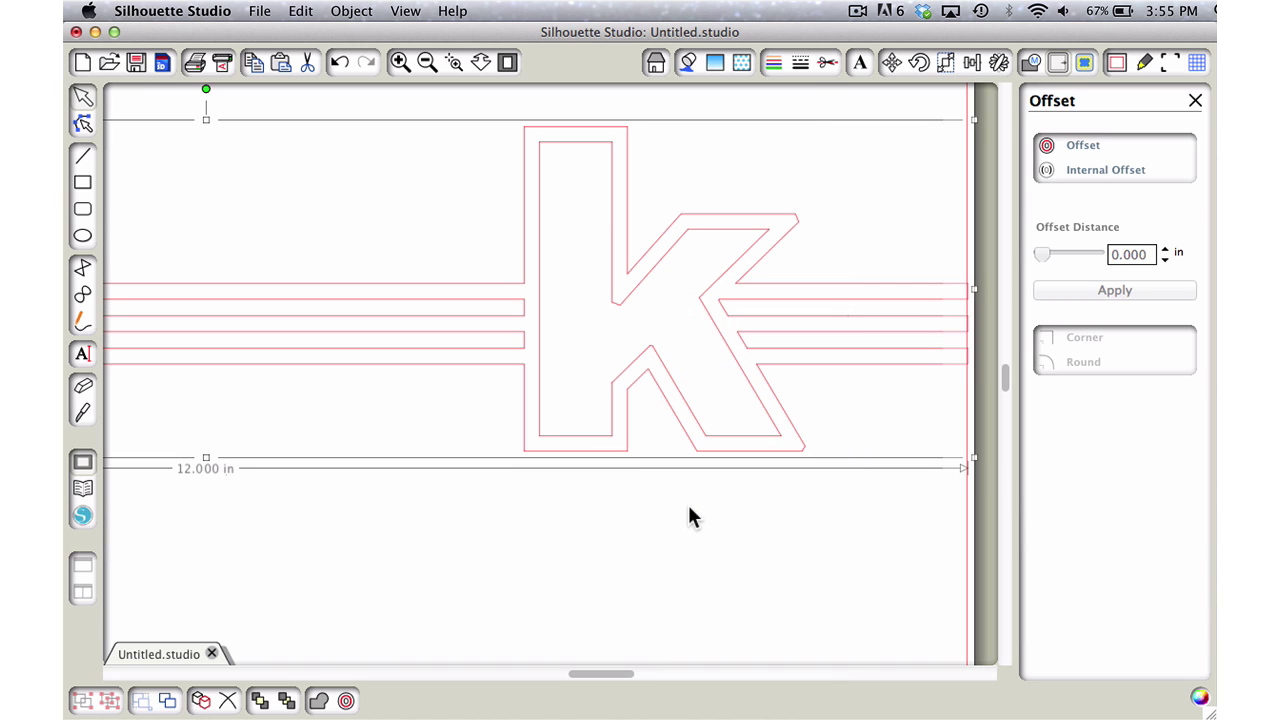
click(692, 63)
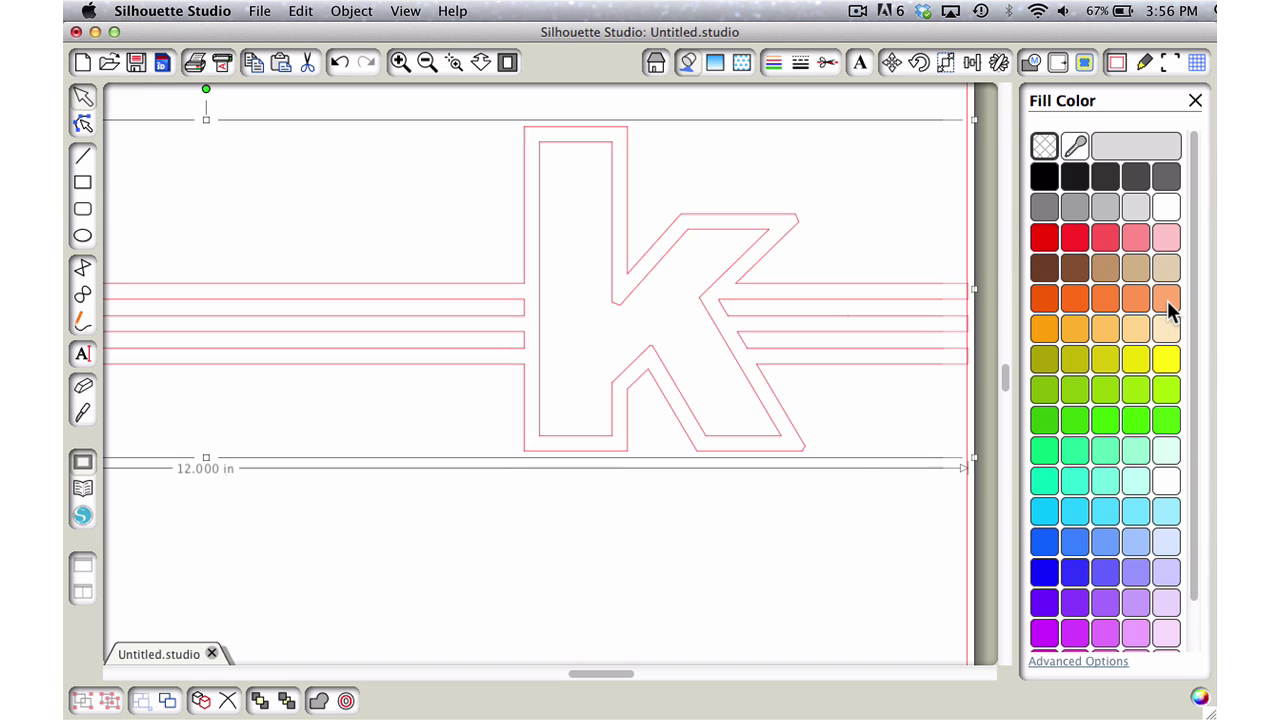
- Fill the welded k and stripes light orange, set line colour to transparent, and zoom out to the whole page
click(1167, 300)
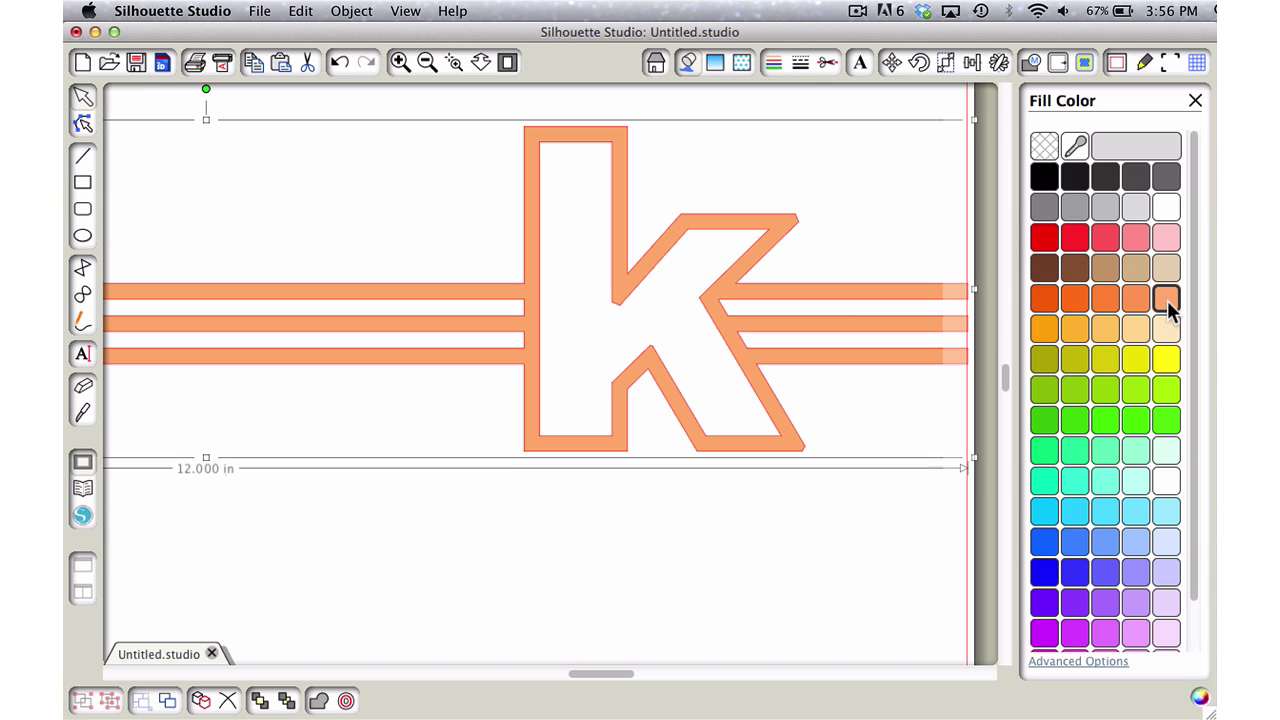
click(776, 58)
click(1042, 147)
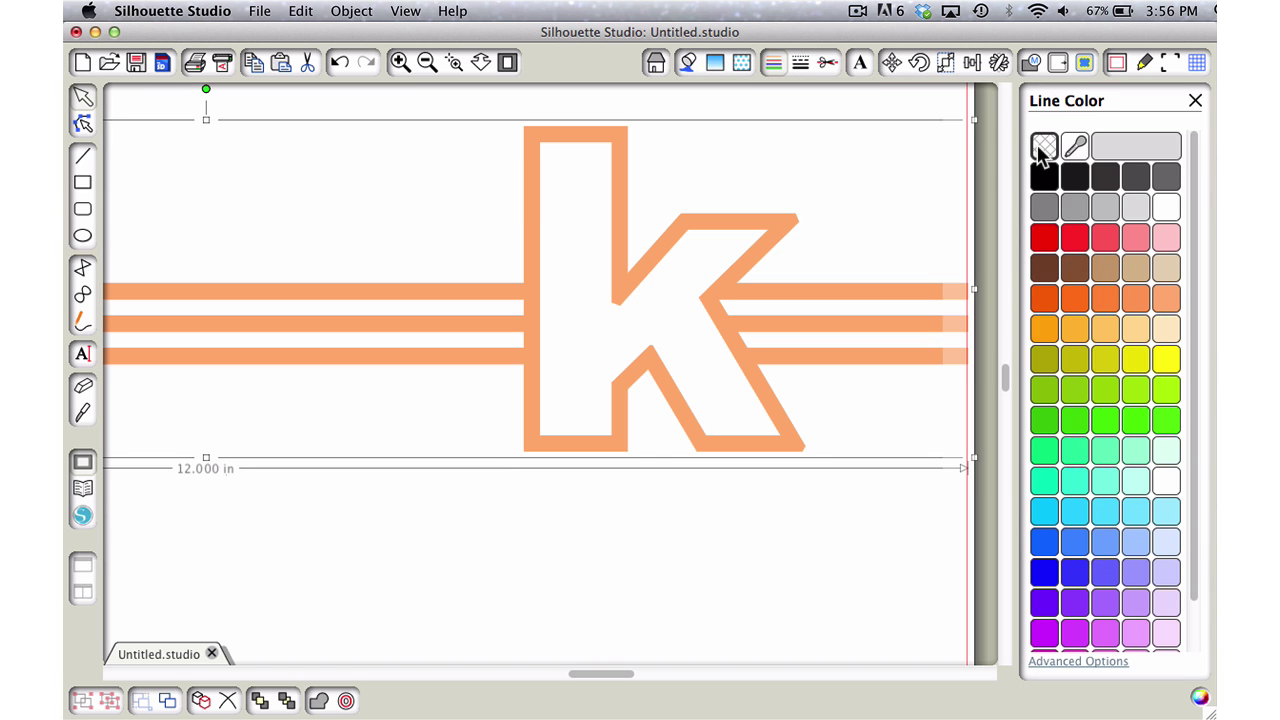
click(427, 62)
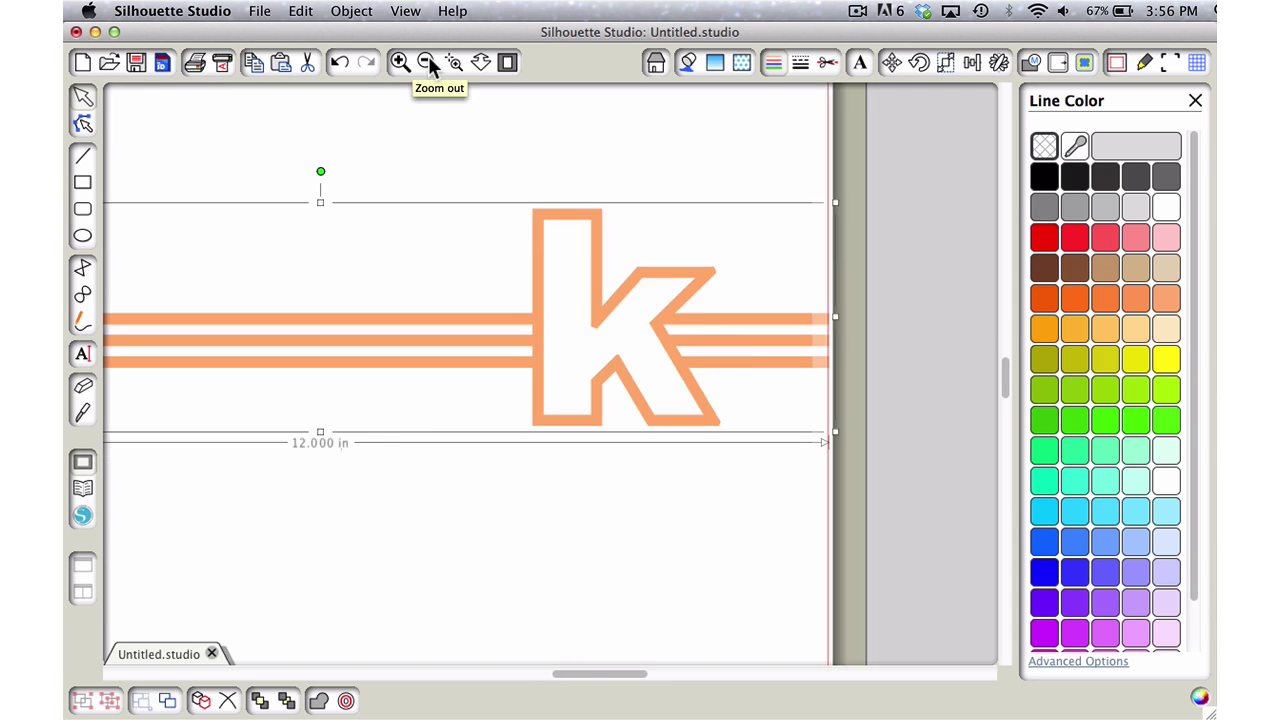
click(427, 62)
click(445, 179)
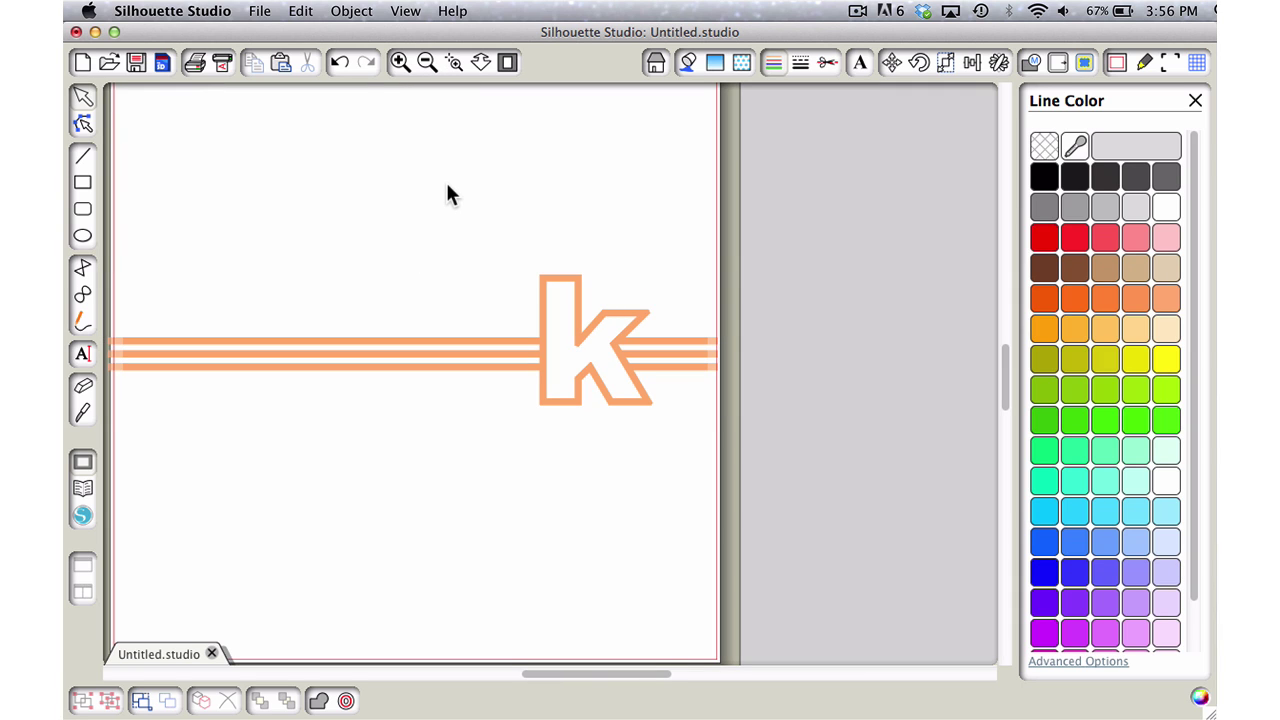